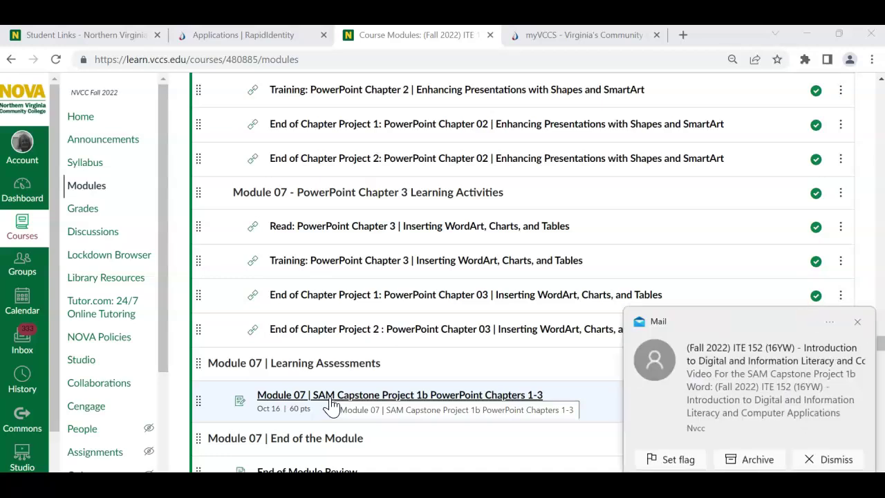
- Dismiss the mail notification, load the Module 07 SAM Capstone Project 1b PowerPoint Chapters 1-3 assignment in a new window and start it
{"action": "left_click", "coordinate": [858, 320]}
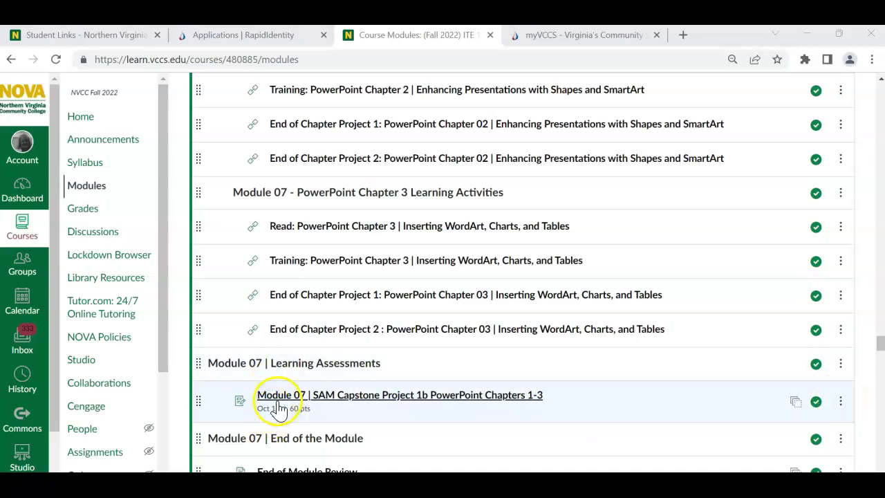
{"action": "left_click", "coordinate": [315, 399]}
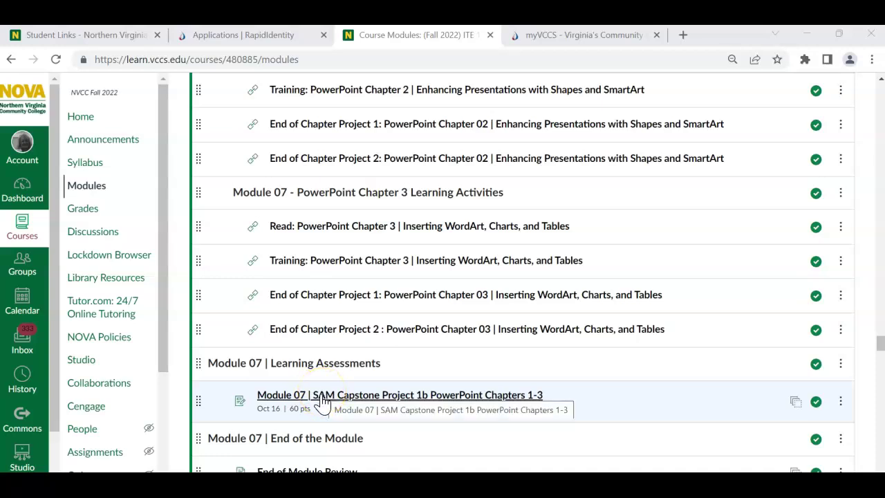
{"action": "left_click", "coordinate": [322, 401]}
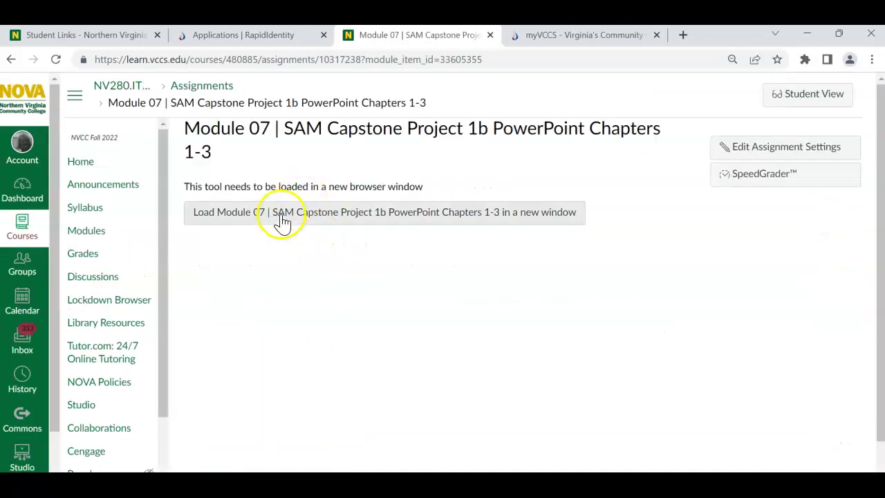
{"action": "left_click", "coordinate": [282, 222]}
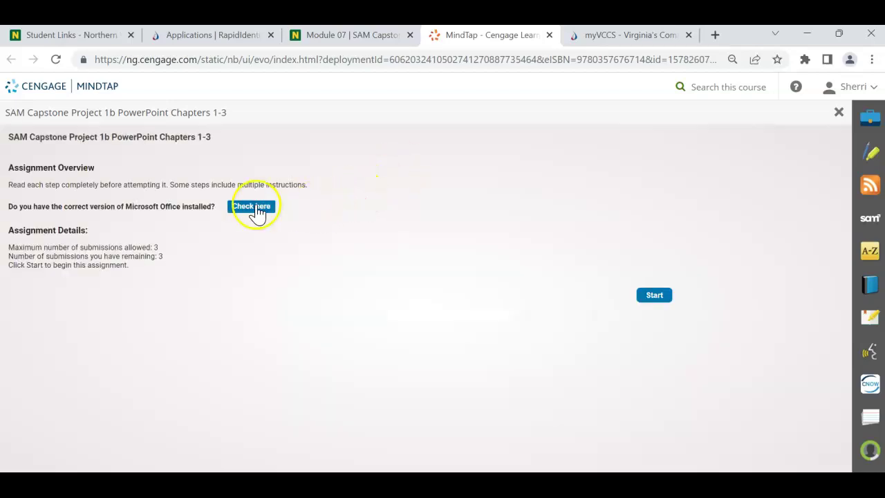
{"action": "left_click", "coordinate": [663, 297]}
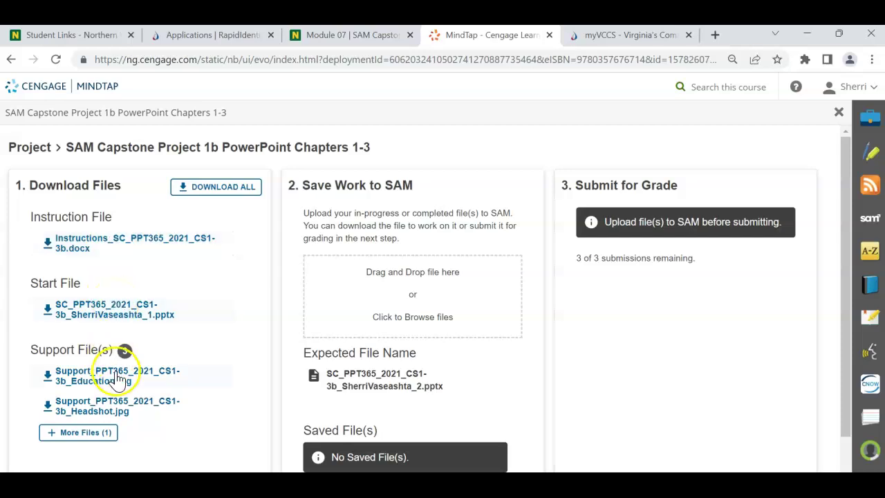
- Expand the support files list, download all project files and bring up the Downloads folder
{"action": "left_click", "coordinate": [61, 433]}
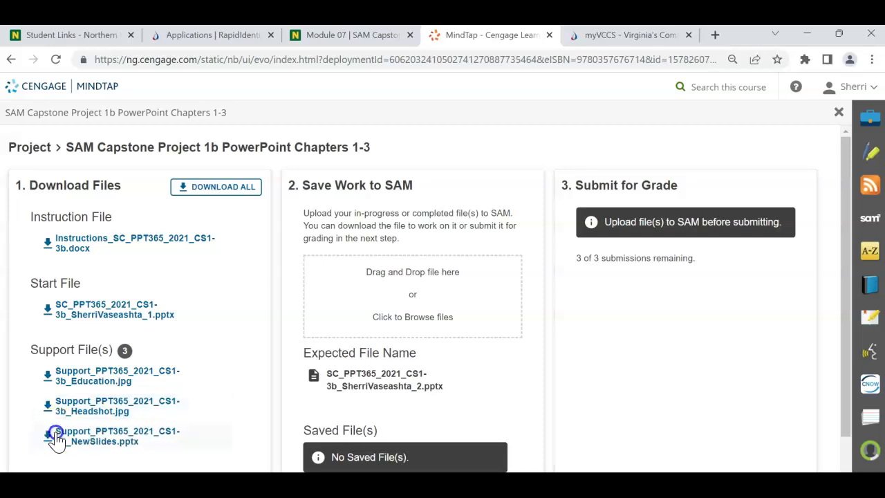
{"action": "left_click", "coordinate": [216, 192]}
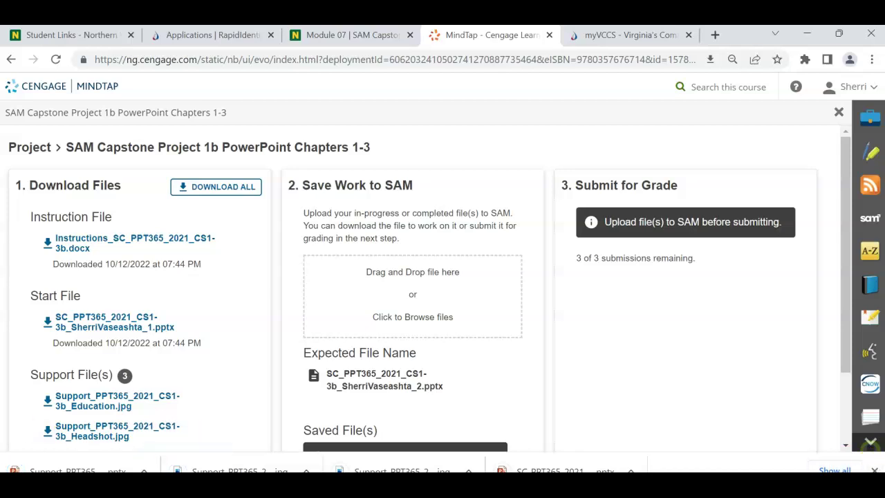
{"action": "left_click", "coordinate": [173, 429]}
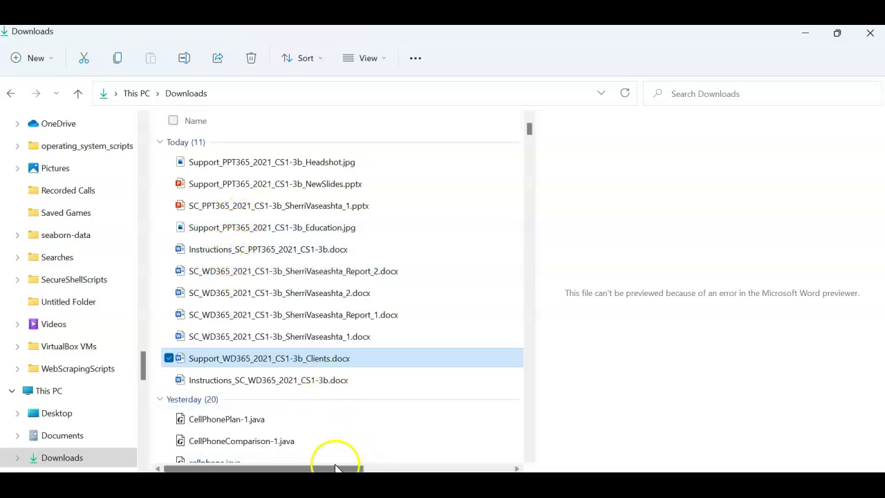
{"action": "mouse_move", "coordinate": [386, 480]}
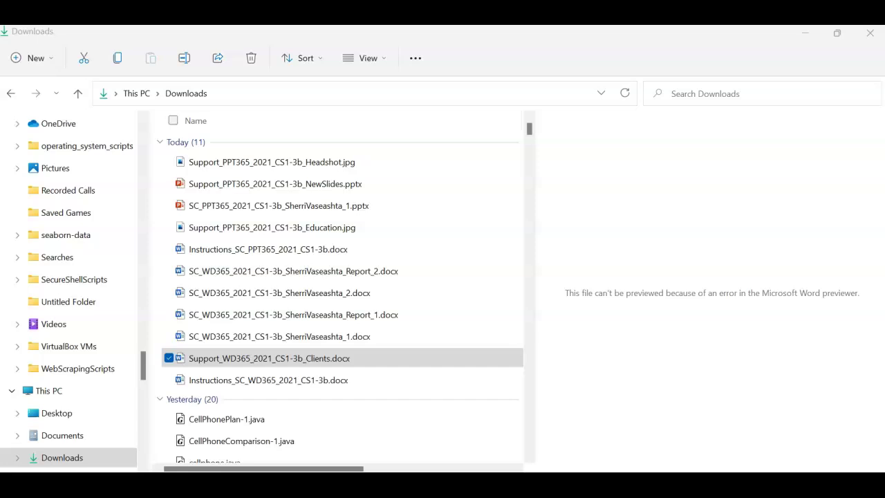
- Open Instructions_SC_PPT365_2021_CS1-3b.docx from the Downloads folder and enable editing
{"action": "double_click", "coordinate": [243, 253]}
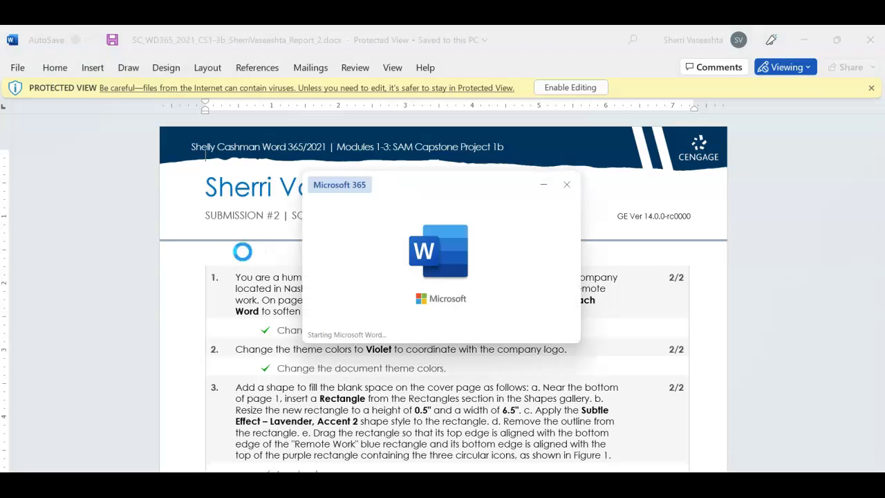
{"action": "left_click", "coordinate": [580, 92]}
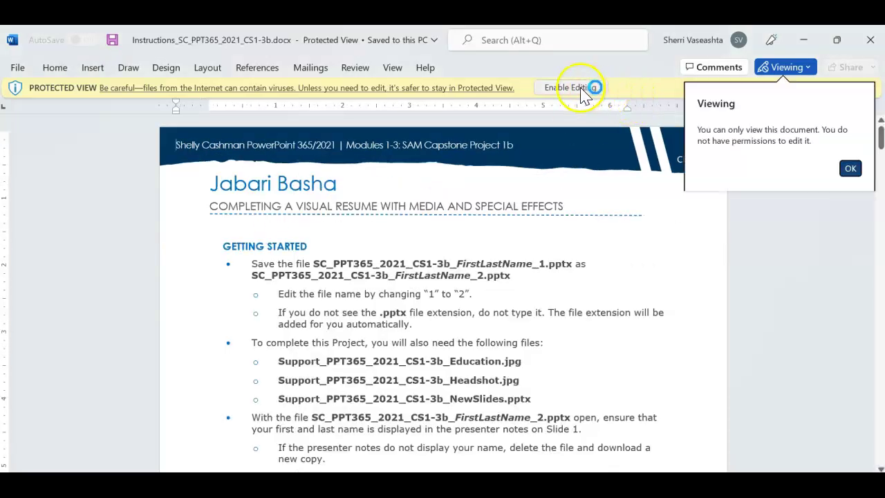
{"action": "left_click", "coordinate": [581, 91]}
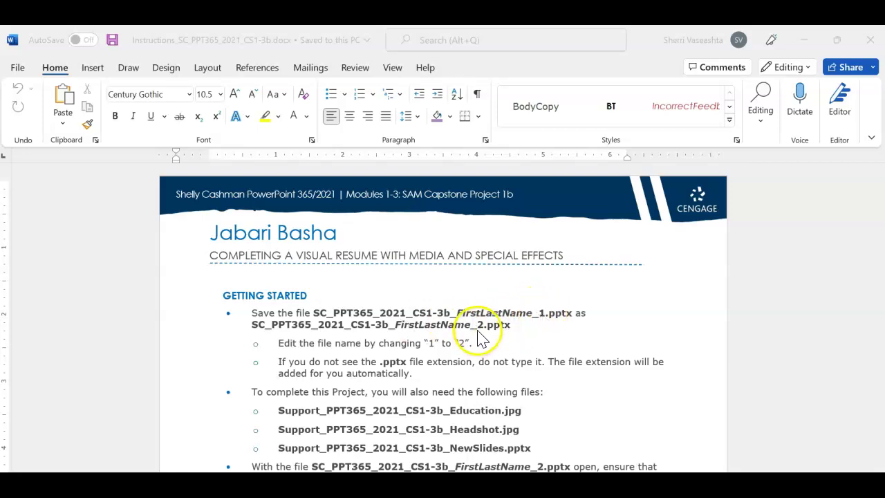
- Open the SC_PPT365_2021_CS1-3b start presentation ending in _1 from the Downloads folder and enable editing
{"action": "left_click", "coordinate": [173, 432]}
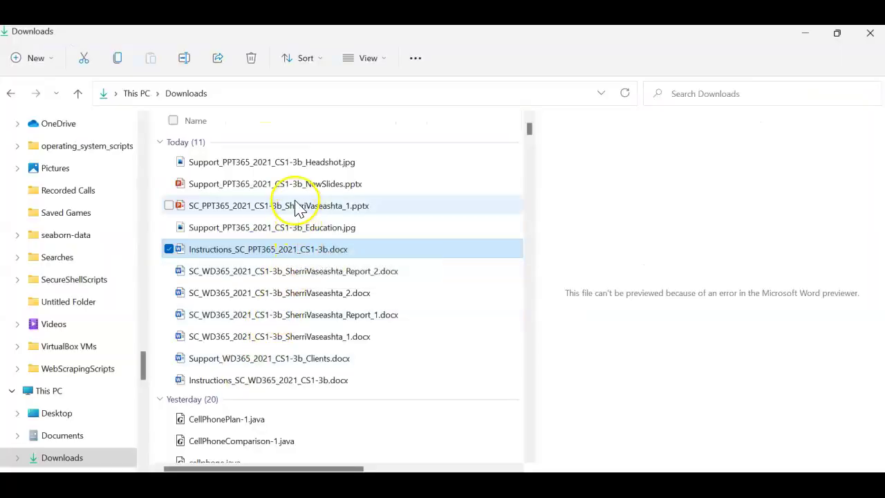
{"action": "left_click", "coordinate": [296, 206]}
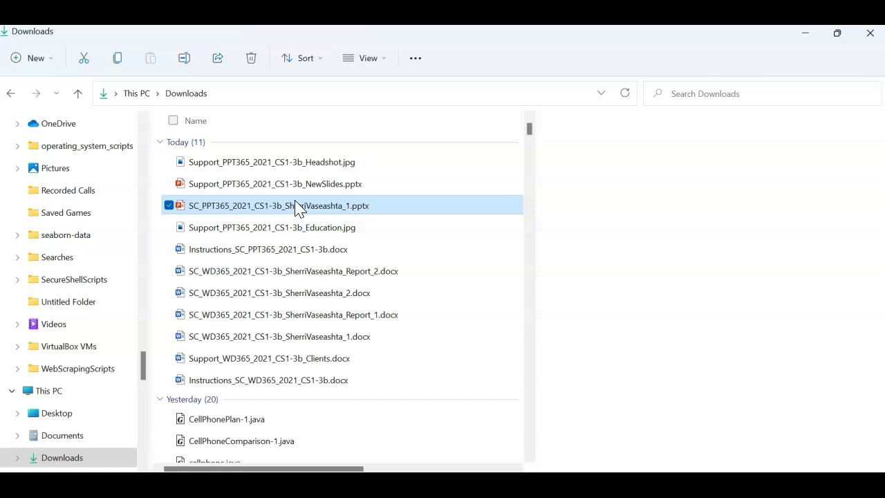
{"action": "left_click", "coordinate": [280, 210]}
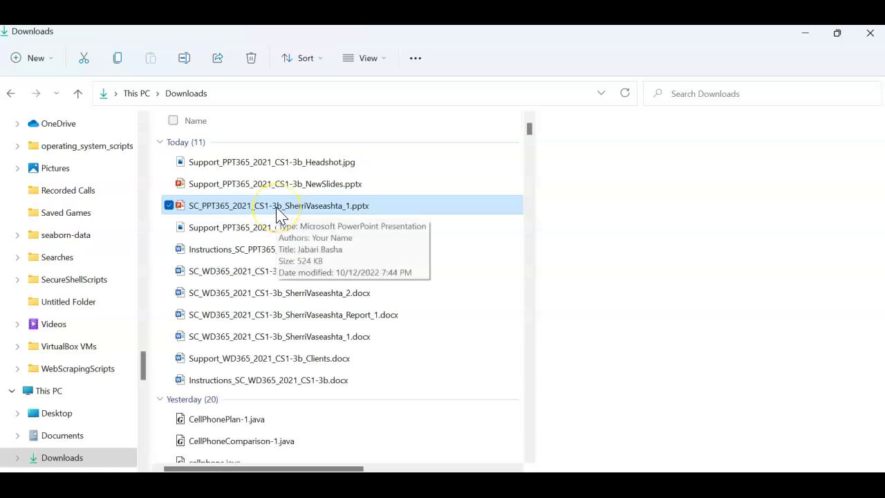
{"action": "double_click", "coordinate": [277, 207]}
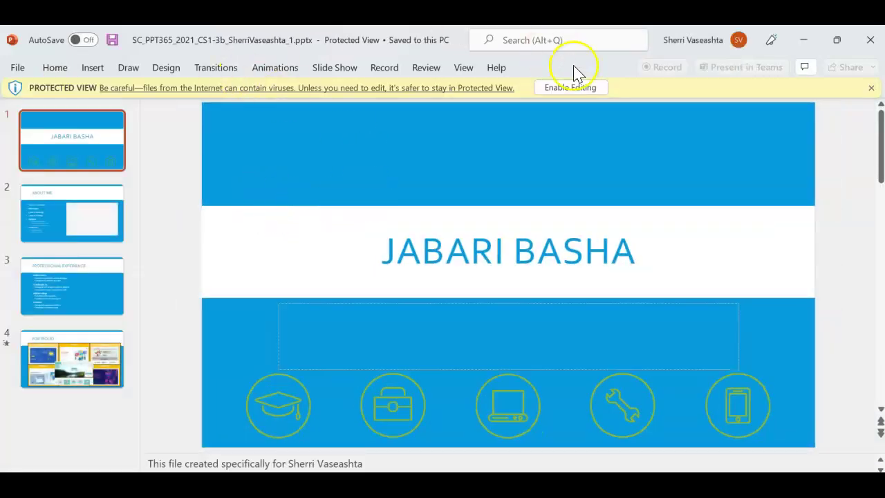
{"action": "left_click", "coordinate": [582, 89]}
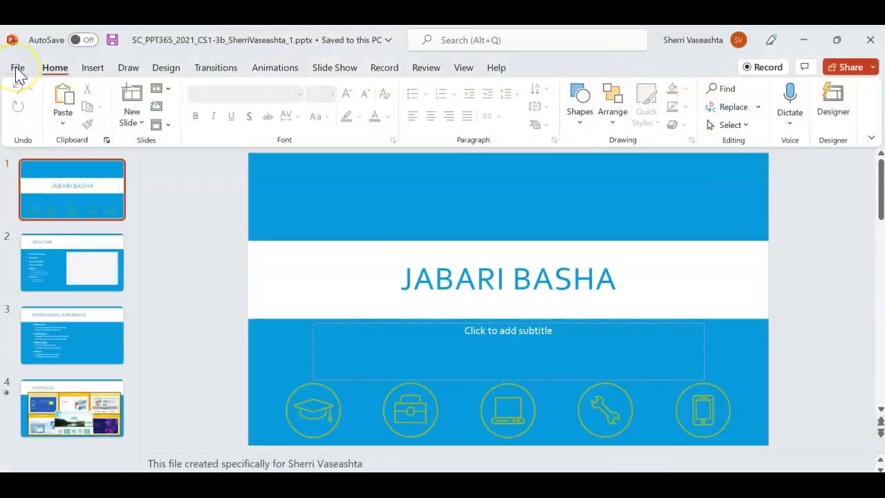
- Save the presentation as a copy in the Fall2022 ITE152 folder, changing the file name's ending from _1 to _2
{"action": "left_click", "coordinate": [17, 69]}
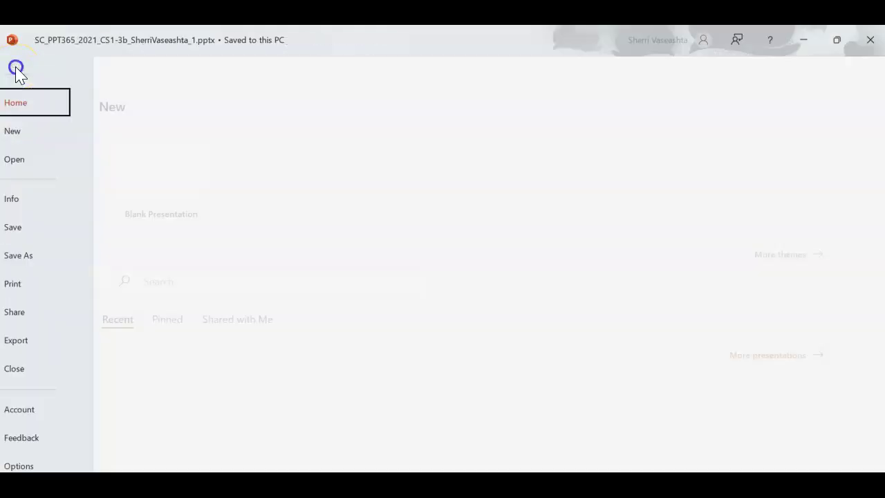
{"action": "left_click", "coordinate": [48, 261]}
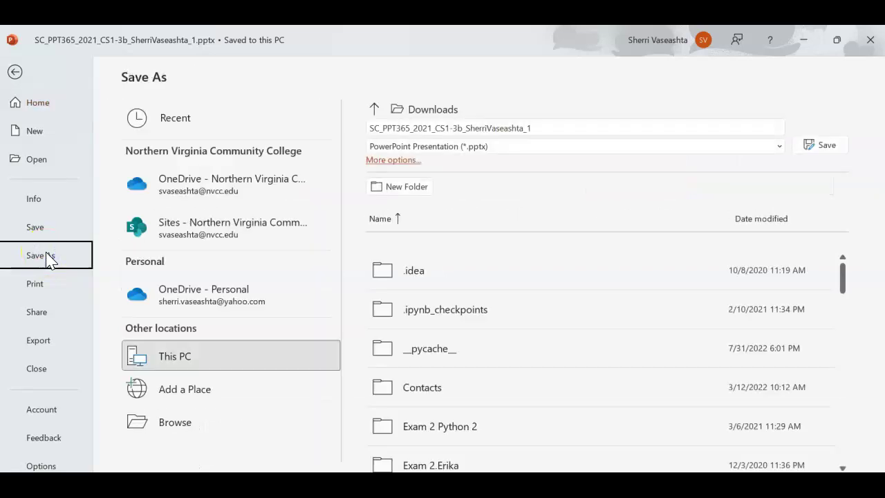
{"action": "left_click", "coordinate": [145, 423]}
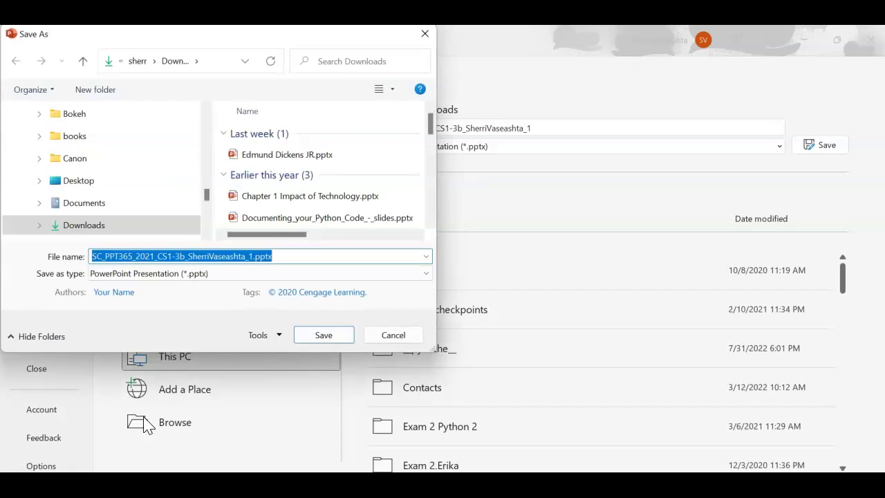
{"action": "left_click", "coordinate": [212, 197]}
{"action": "left_click_drag", "start_coordinate": [212, 200], "coordinate": [210, 121]}
{"action": "scroll", "coordinate": [118, 211], "scroll_direction": "down", "scroll_amount": 1}
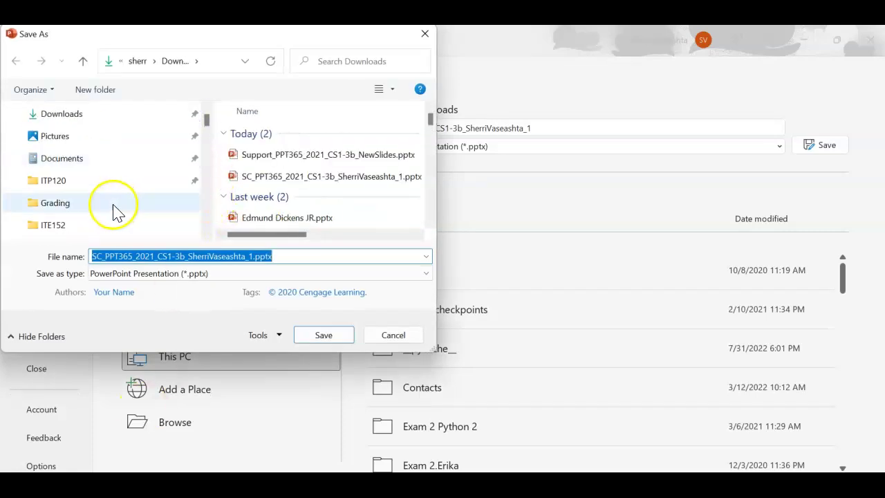
{"action": "left_click", "coordinate": [61, 224]}
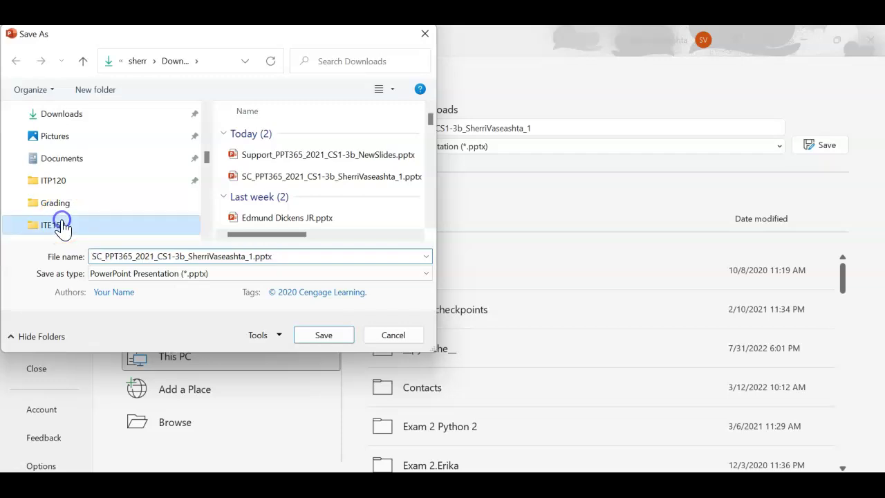
{"action": "left_click", "coordinate": [254, 256]}
{"action": "left_click", "coordinate": [254, 256]}
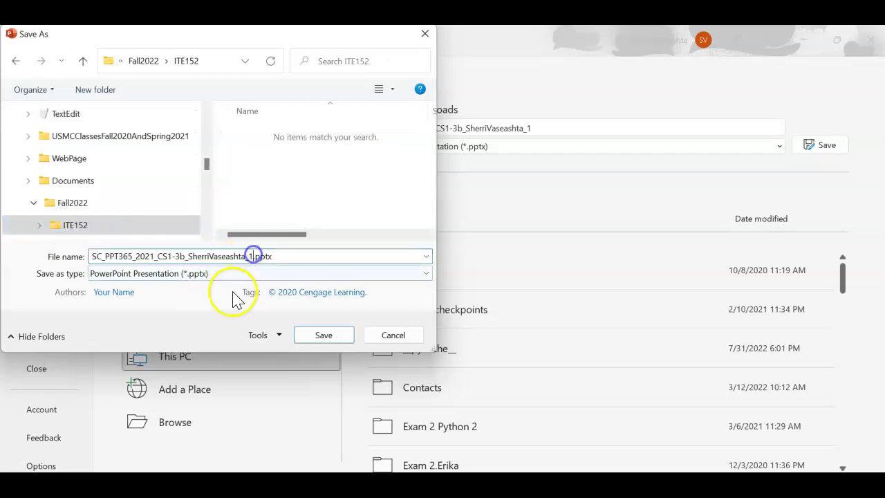
{"action": "type", "text": "2"}
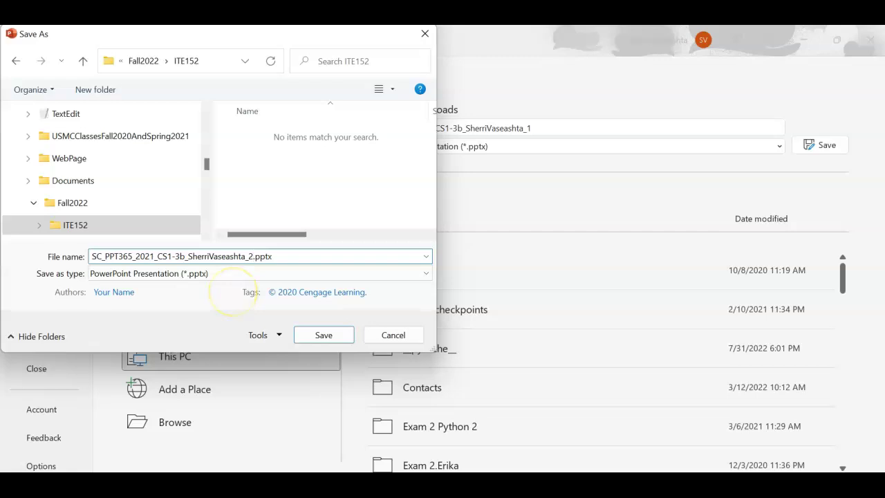
{"action": "left_click", "coordinate": [324, 335]}
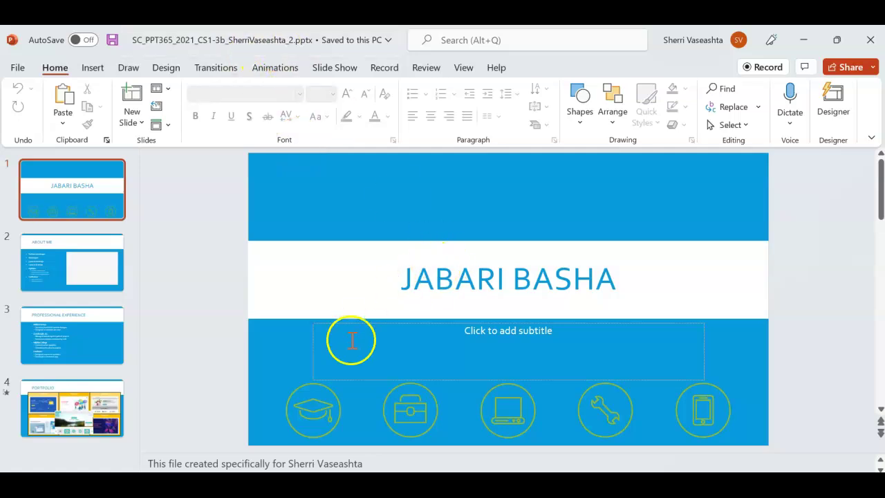
- Highlight the presenter note on Slide 1 to check that it shows the student's name
{"action": "left_click_drag", "start_coordinate": [217, 463], "coordinate": [347, 462]}
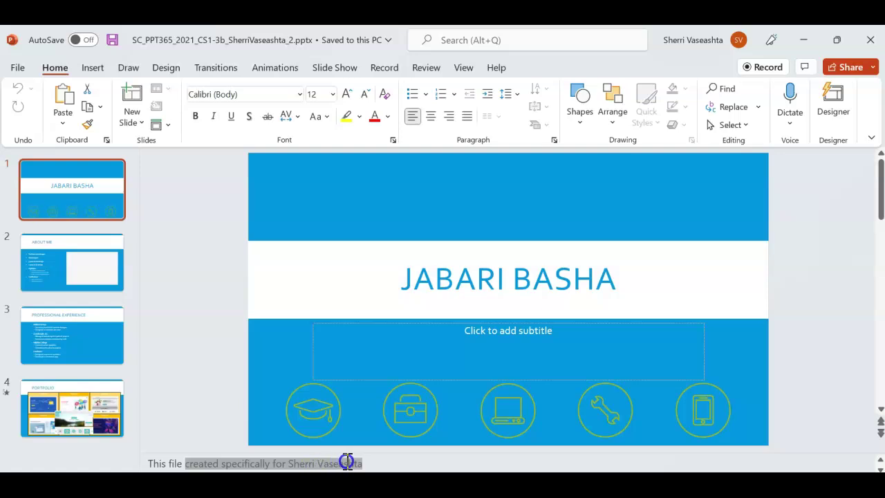
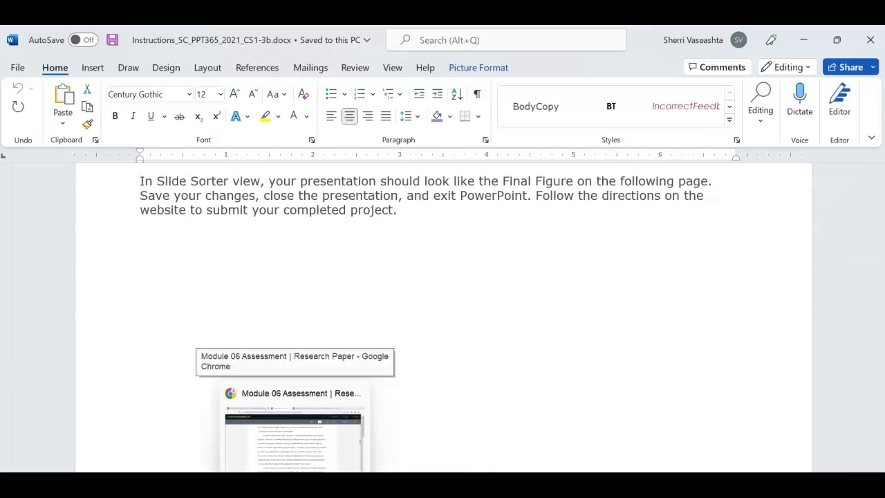
- Switch to the Chrome window and close the ResearchPaperExample-1.pdf preview and the Cengage sign-in tab
{"action": "left_click", "coordinate": [293, 432]}
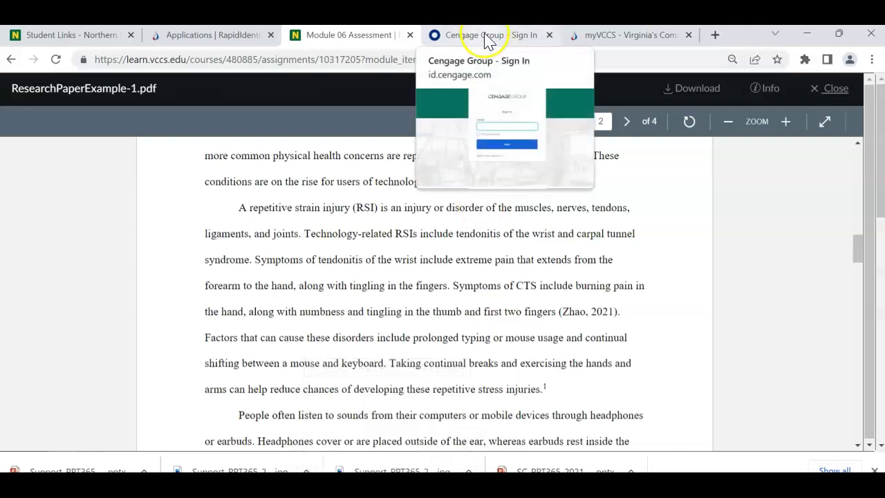
{"action": "left_click", "coordinate": [837, 89]}
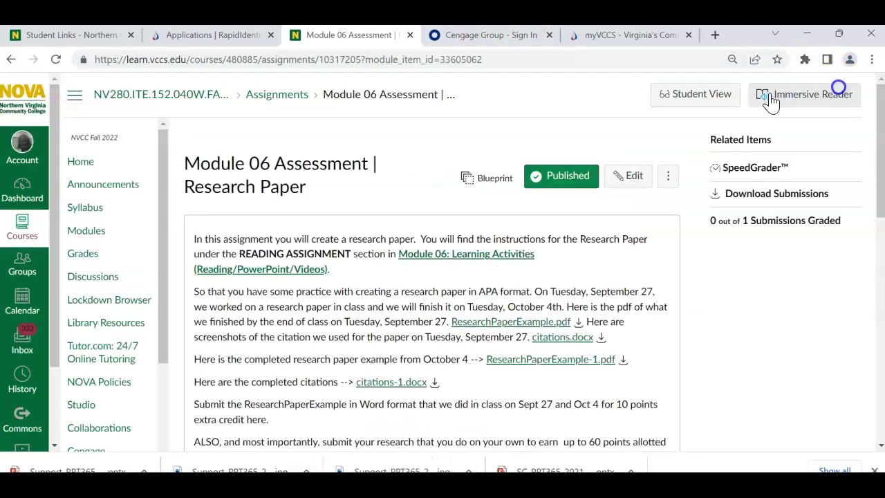
{"action": "left_click", "coordinate": [489, 41]}
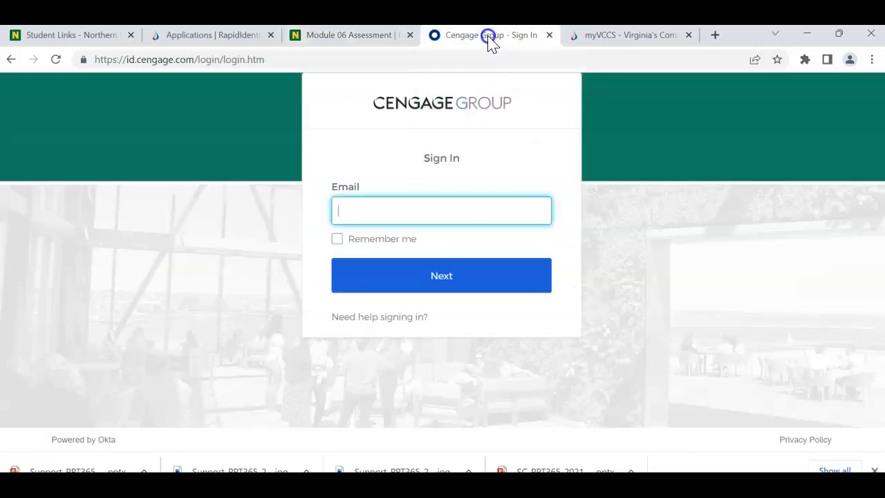
{"action": "left_click", "coordinate": [548, 36]}
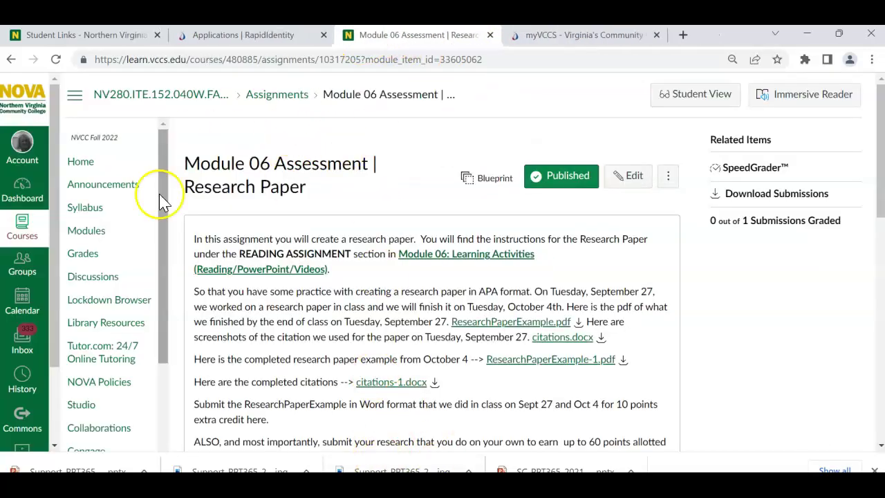
- Open the Module 07 SAM Capstone Project 1b PowerPoint Chapters 1-3 assignment from the course modules and start it in MindTap
{"action": "left_click", "coordinate": [86, 232]}
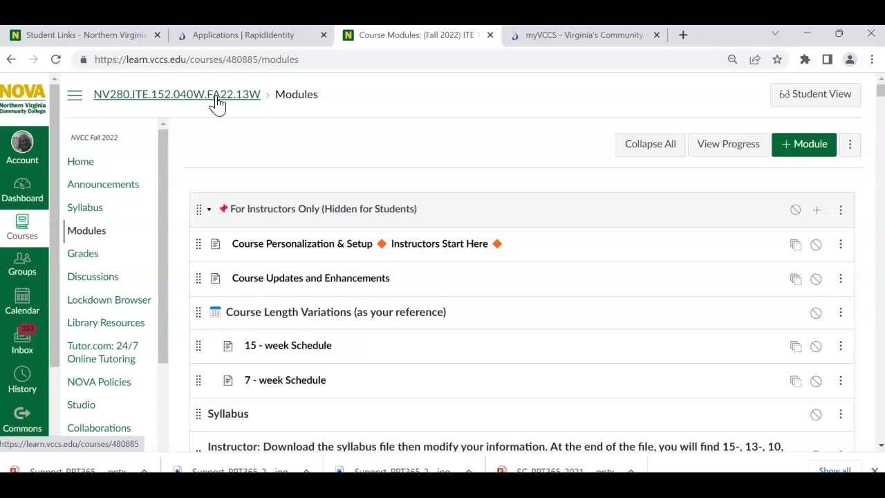
{"action": "scroll", "coordinate": [559, 281], "scroll_direction": "down", "scroll_amount": 15}
{"action": "scroll", "coordinate": [560, 283], "scroll_direction": "down", "scroll_amount": 11}
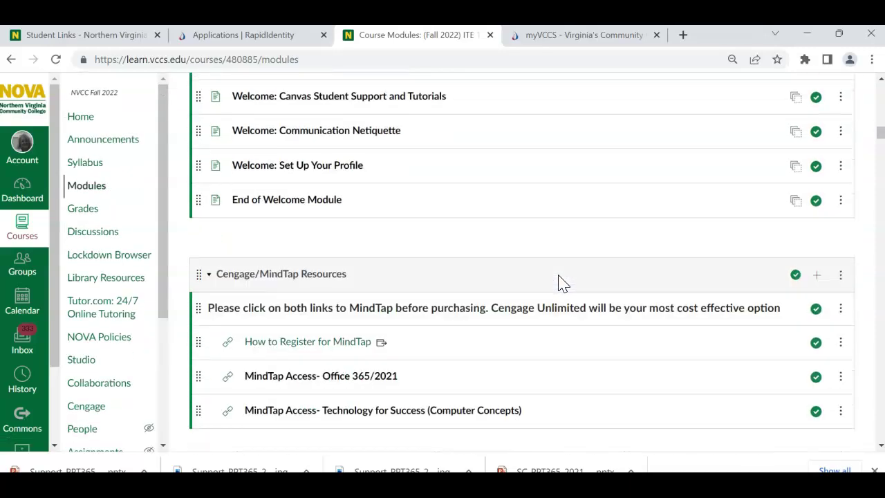
{"action": "scroll", "coordinate": [558, 282], "scroll_direction": "down", "scroll_amount": 9}
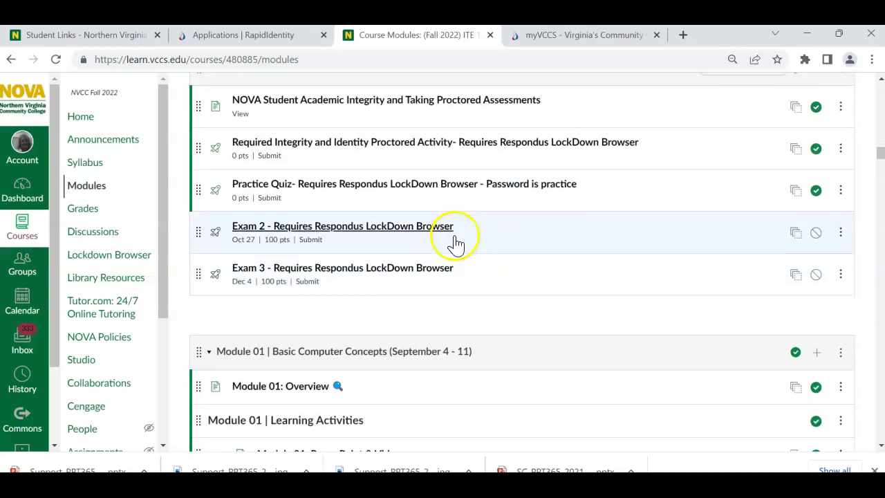
{"action": "scroll", "coordinate": [455, 242], "scroll_direction": "down", "scroll_amount": 15}
{"action": "scroll", "coordinate": [455, 242], "scroll_direction": "down", "scroll_amount": 10}
{"action": "scroll", "coordinate": [455, 242], "scroll_direction": "down", "scroll_amount": 15}
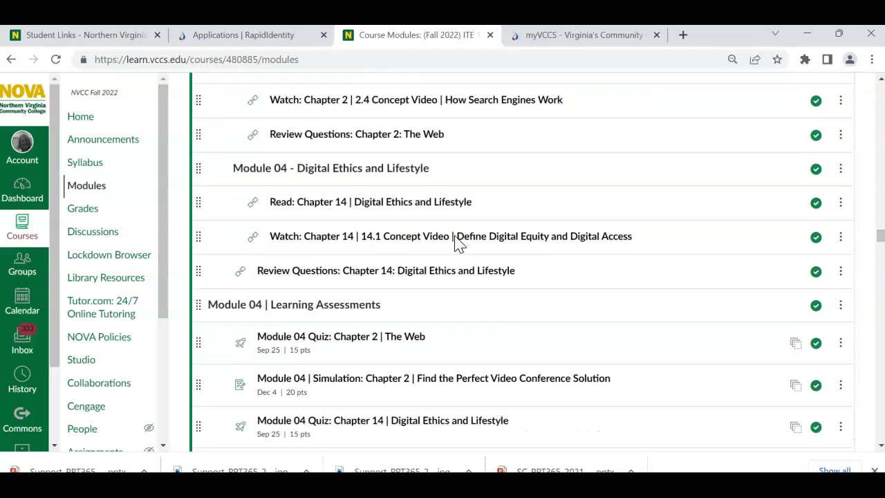
{"action": "scroll", "coordinate": [455, 242], "scroll_direction": "down", "scroll_amount": 15}
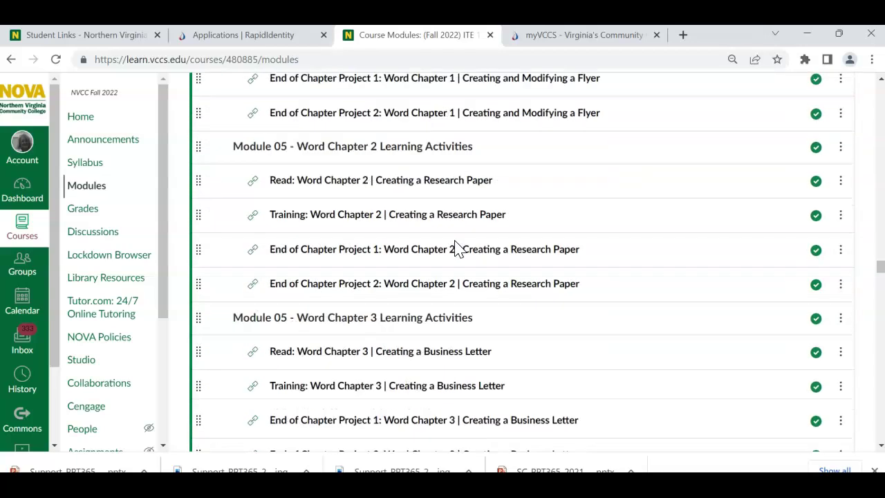
{"action": "scroll", "coordinate": [454, 244], "scroll_direction": "down", "scroll_amount": 3}
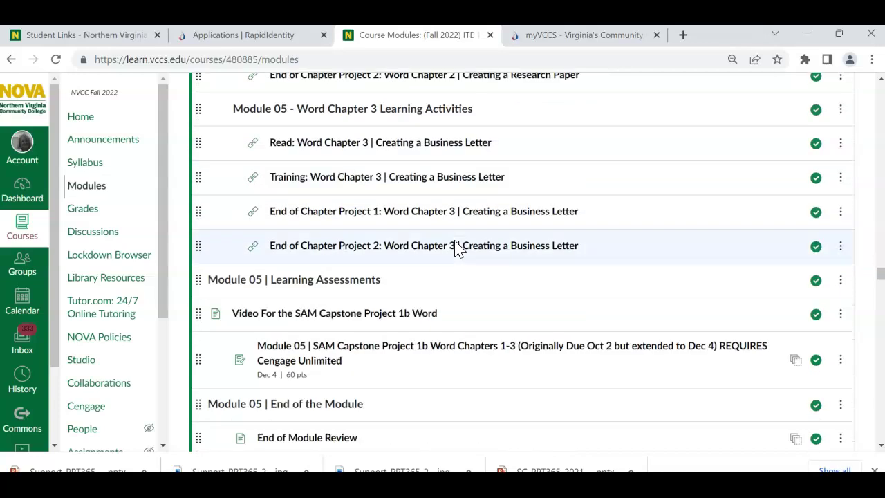
{"action": "scroll", "coordinate": [455, 248], "scroll_direction": "down", "scroll_amount": 2}
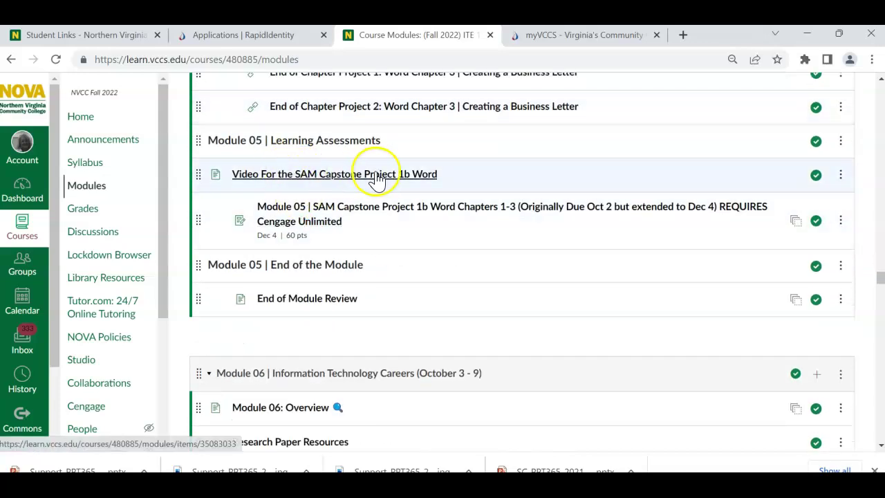
{"action": "scroll", "coordinate": [408, 259], "scroll_direction": "down", "scroll_amount": 9}
{"action": "scroll", "coordinate": [407, 261], "scroll_direction": "down", "scroll_amount": 10}
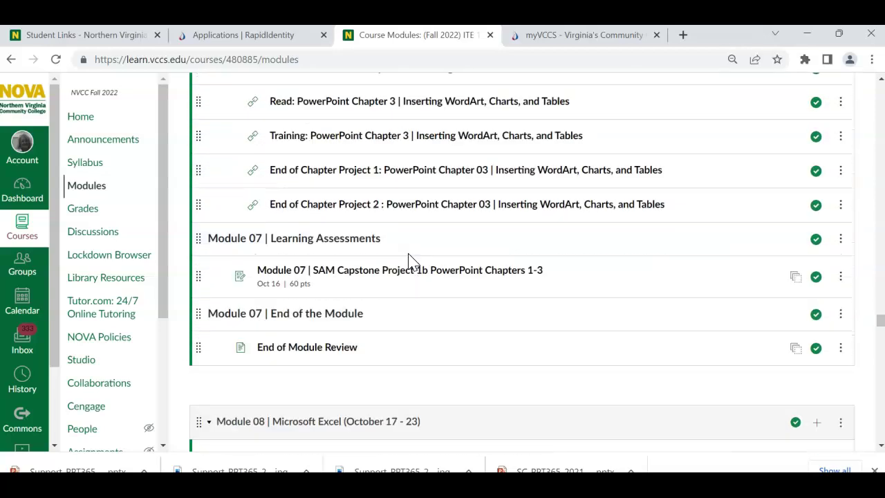
{"action": "left_click", "coordinate": [341, 276]}
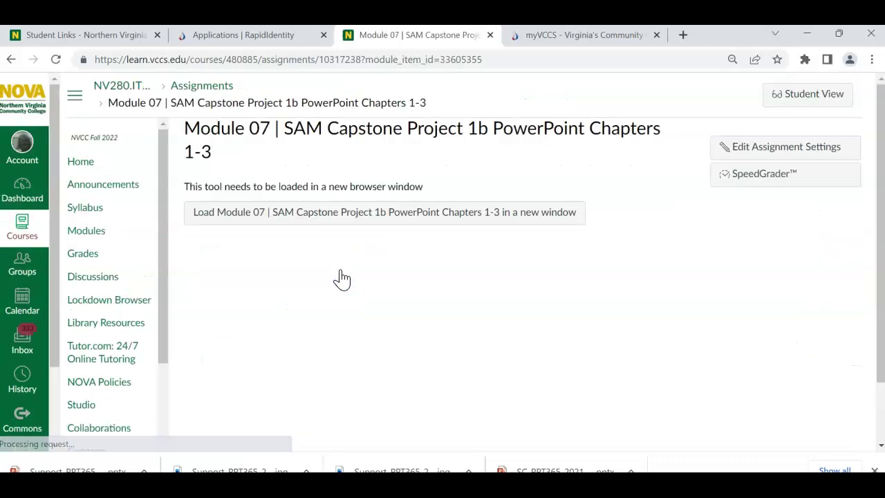
{"action": "left_click", "coordinate": [329, 219]}
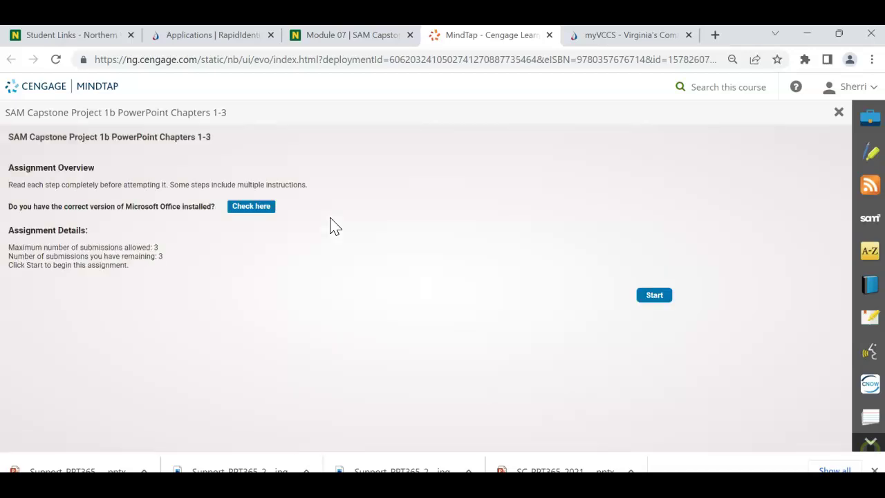
{"action": "left_click", "coordinate": [663, 296]}
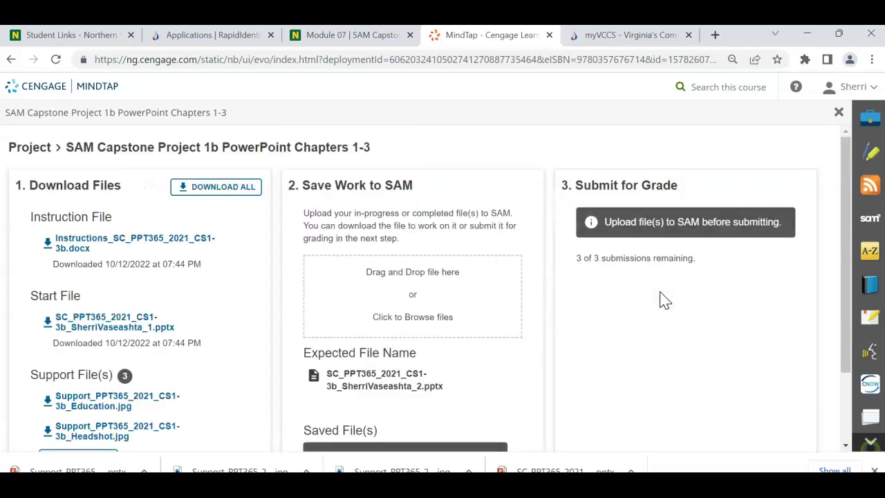
- Upload the SC_PPT365_2021_CS1-3b presentation ending in _2 from the Fall2022 ITE152 folder to SAM and submit it for grading
{"action": "left_click", "coordinate": [430, 289]}
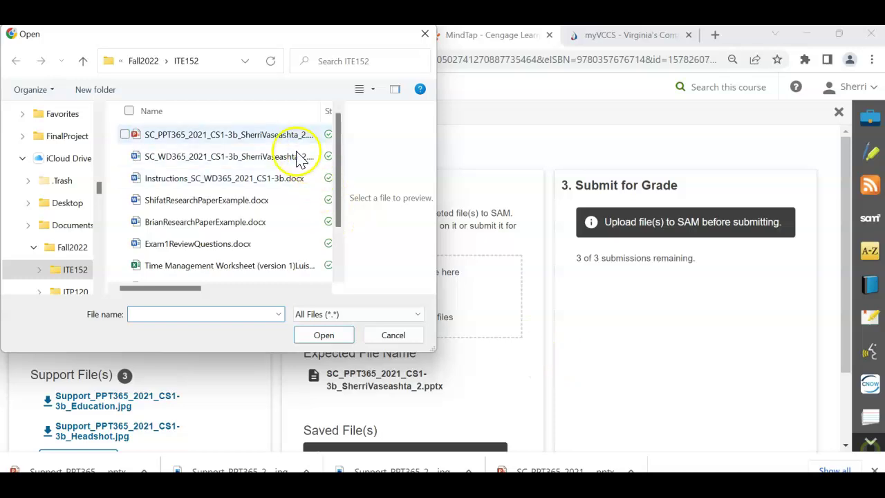
{"action": "left_click", "coordinate": [281, 141]}
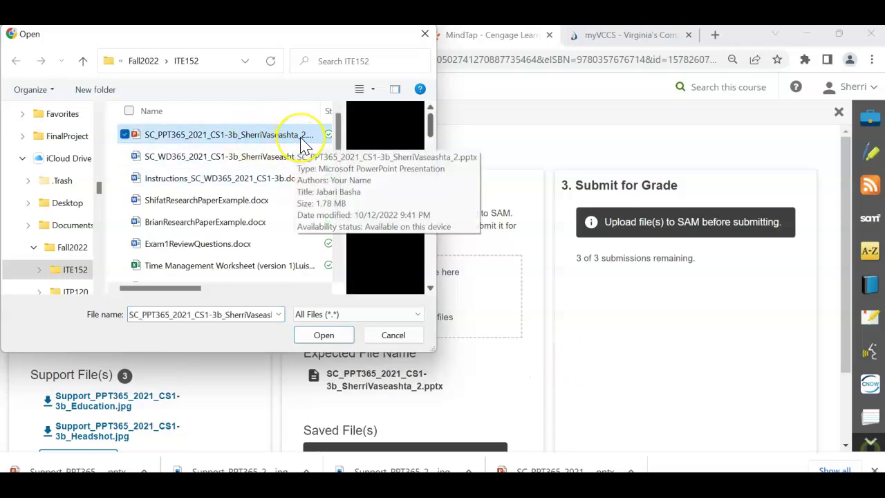
{"action": "left_click", "coordinate": [336, 337]}
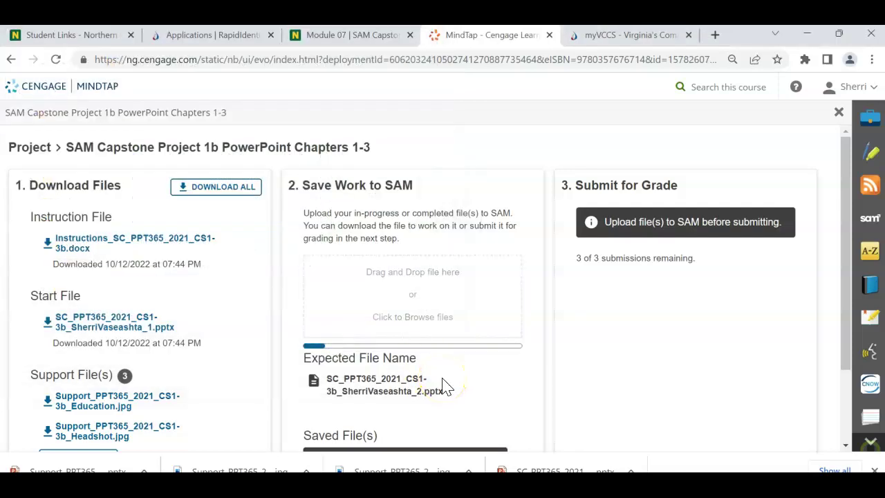
{"action": "scroll", "coordinate": [445, 388], "scroll_direction": "down", "scroll_amount": 1}
{"action": "scroll", "coordinate": [484, 307], "scroll_direction": "up", "scroll_amount": 1}
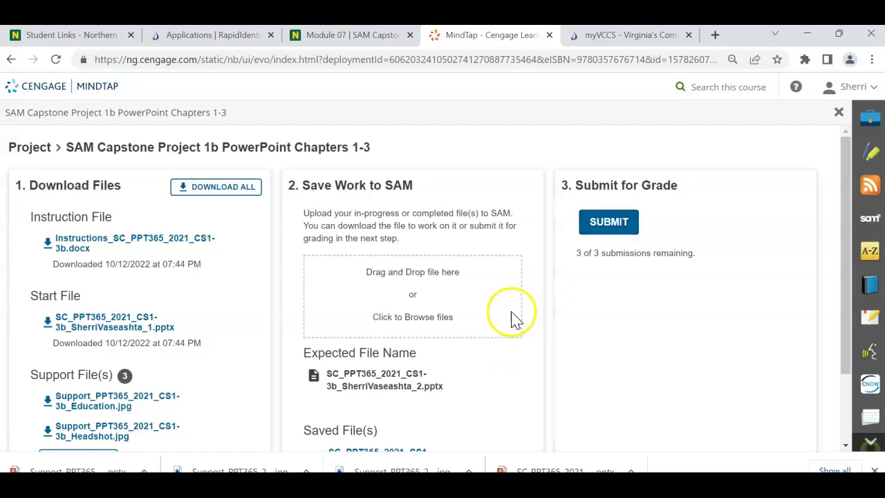
{"action": "scroll", "coordinate": [509, 316], "scroll_direction": "down", "scroll_amount": 1}
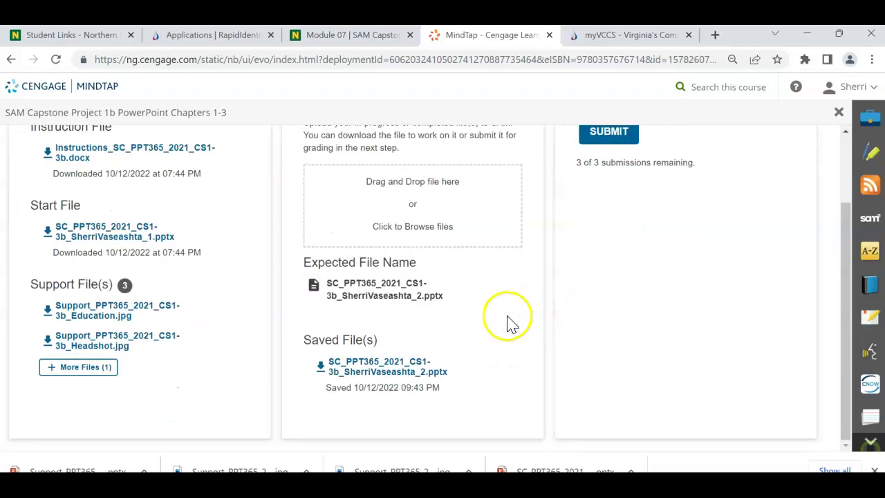
{"action": "left_click", "coordinate": [620, 131]}
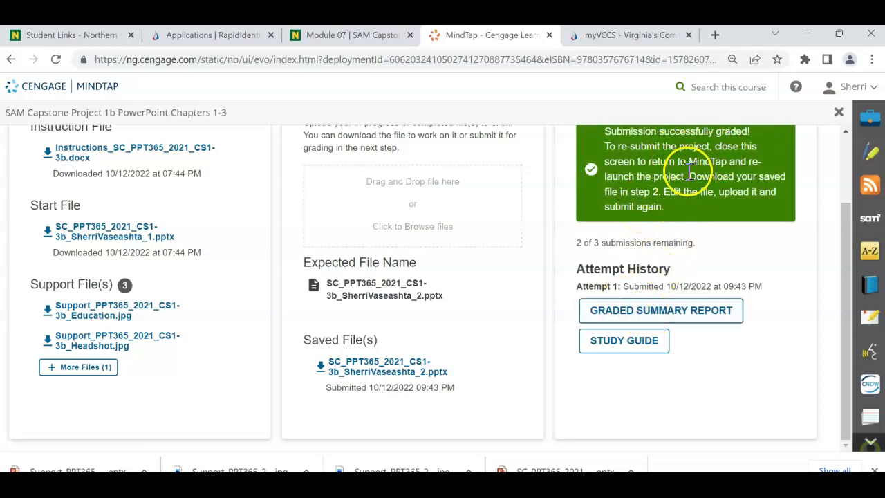
- Download the Graded Summary Report for Attempt 1 and open it in PowerPoint
{"action": "left_click", "coordinate": [661, 310]}
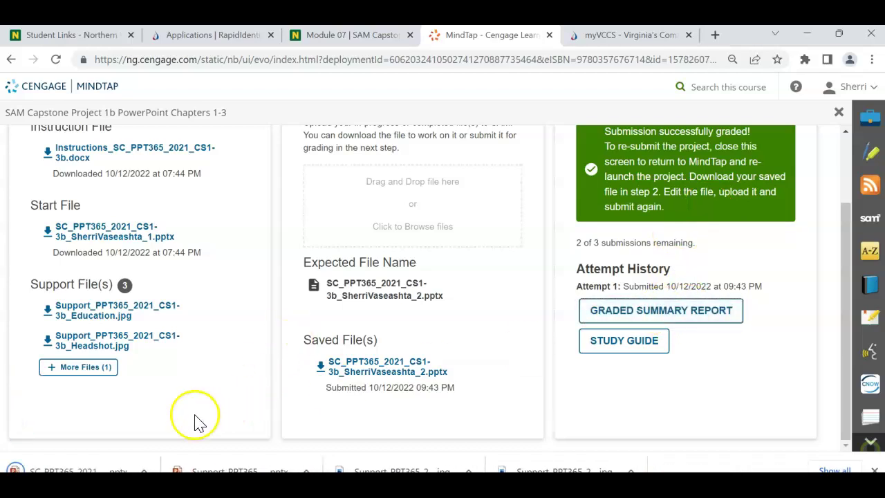
{"action": "left_click", "coordinate": [146, 470]}
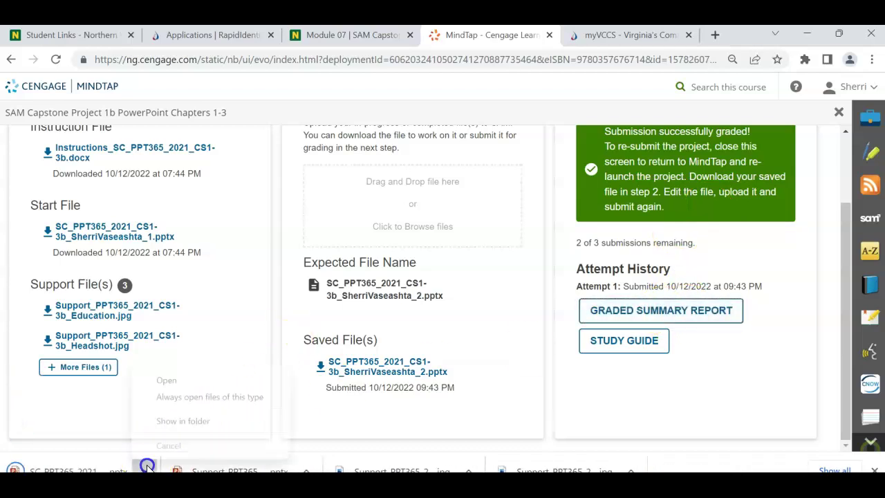
{"action": "left_click", "coordinate": [182, 381]}
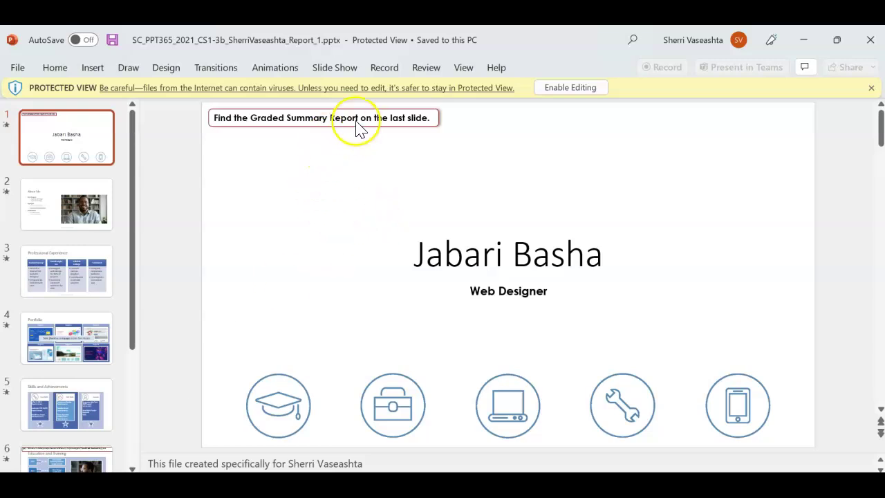
- Review the graded report on Slide 8, checking the score and each numbered item through item 17 for errors
{"action": "left_click_drag", "start_coordinate": [135, 179], "coordinate": [152, 385]}
{"action": "left_click", "coordinate": [28, 435]}
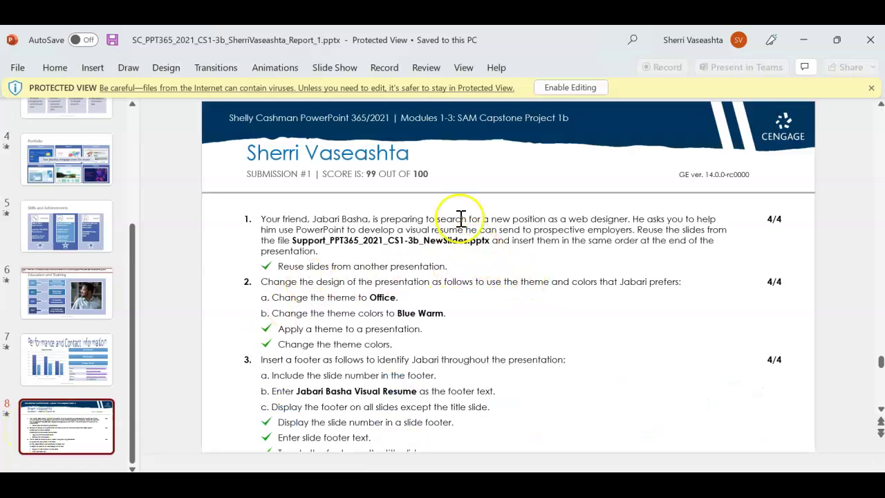
{"action": "scroll", "coordinate": [402, 267], "scroll_direction": "down", "scroll_amount": 5}
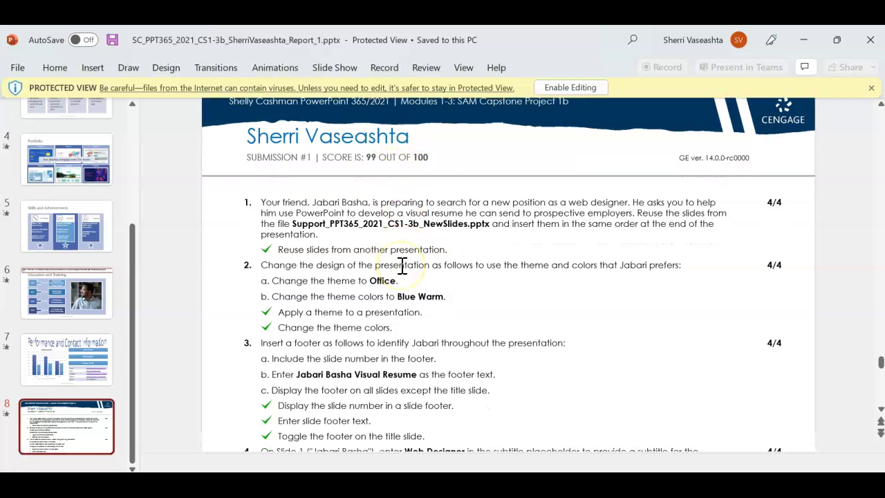
{"action": "scroll", "coordinate": [403, 266], "scroll_direction": "down", "scroll_amount": 8}
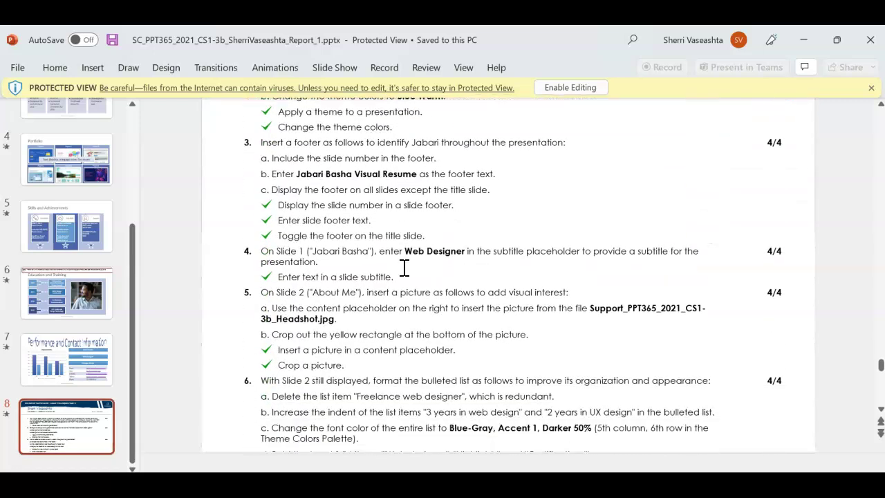
{"action": "scroll", "coordinate": [407, 268], "scroll_direction": "down", "scroll_amount": 10}
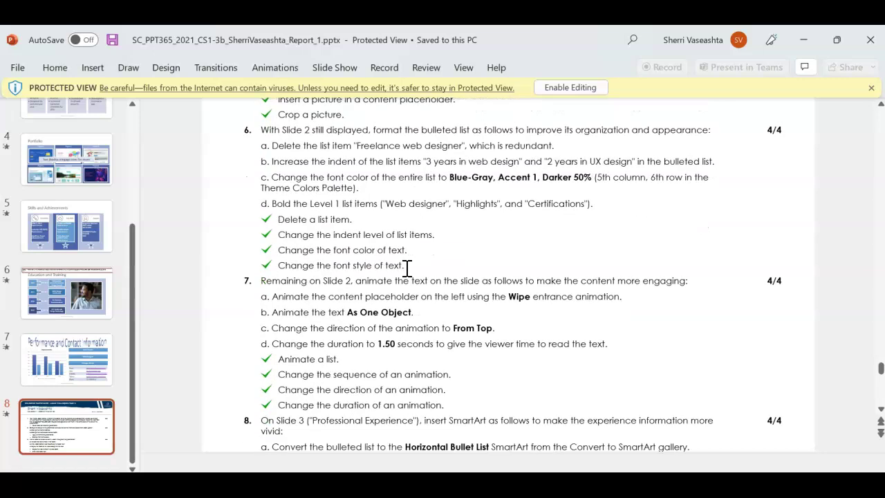
{"action": "scroll", "coordinate": [409, 269], "scroll_direction": "down", "scroll_amount": 8}
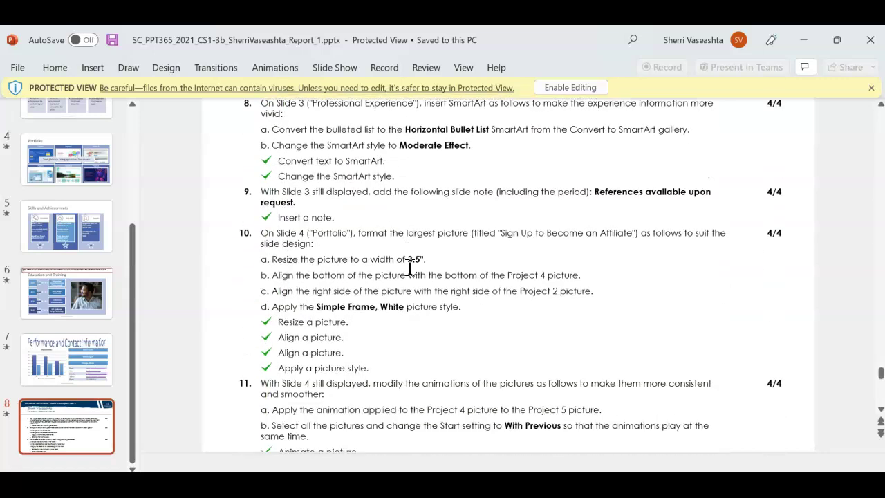
{"action": "scroll", "coordinate": [412, 268], "scroll_direction": "down", "scroll_amount": 10}
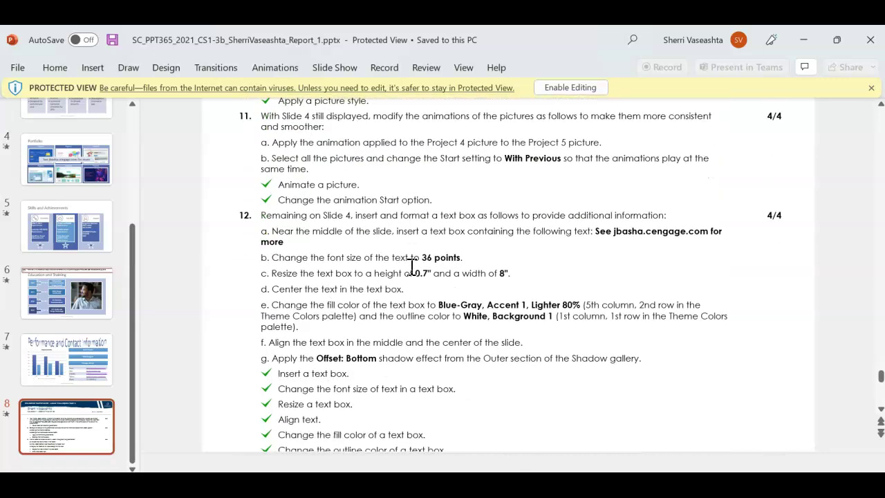
{"action": "scroll", "coordinate": [414, 267], "scroll_direction": "down", "scroll_amount": 10}
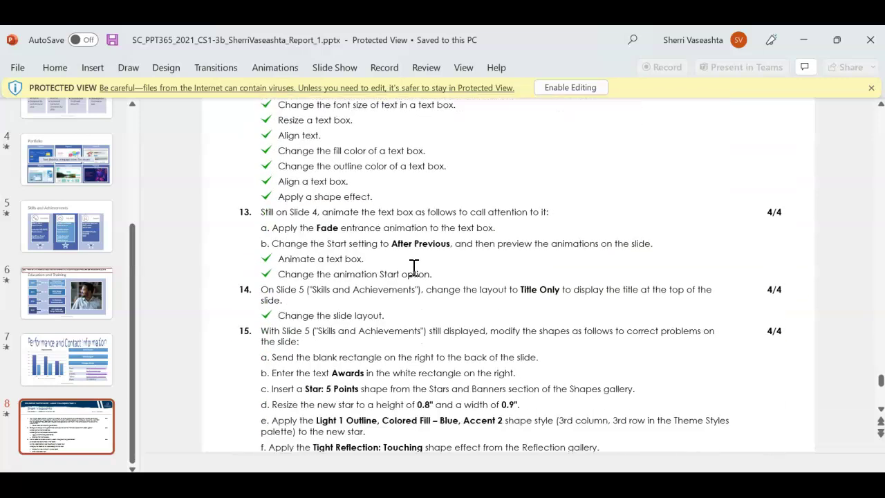
{"action": "scroll", "coordinate": [414, 268], "scroll_direction": "down", "scroll_amount": 7}
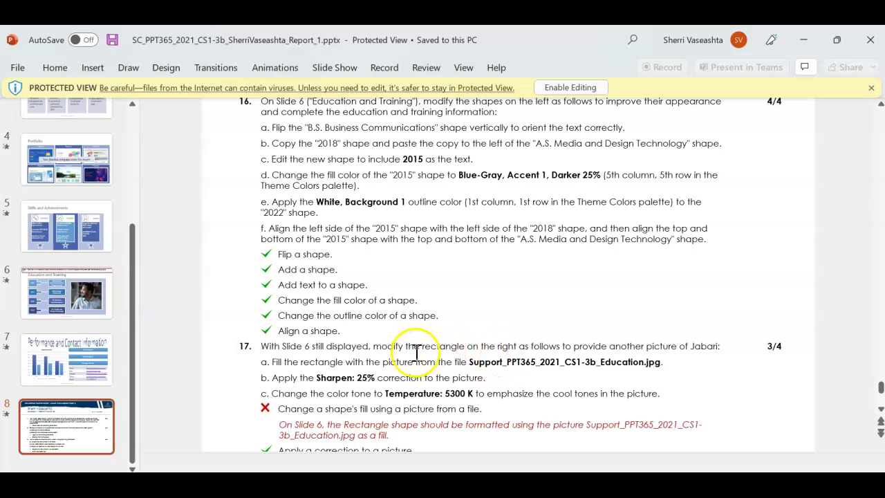
{"action": "scroll", "coordinate": [367, 376], "scroll_direction": "down", "scroll_amount": 1}
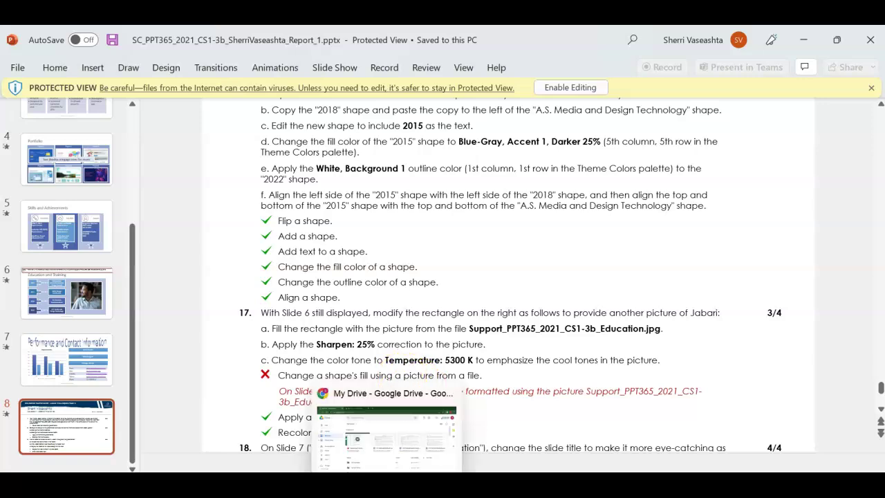
- Switch back to the MindTap project page in Chrome and download the saved SC_PPT365_2021_CS1-3b presentation ending in _2
{"action": "left_click", "coordinate": [387, 443]}
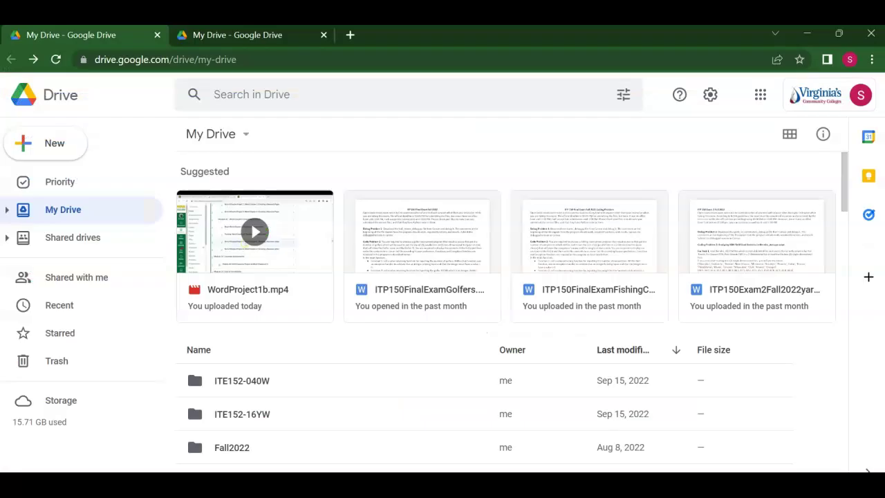
{"action": "key", "text": "alt+Tab"}
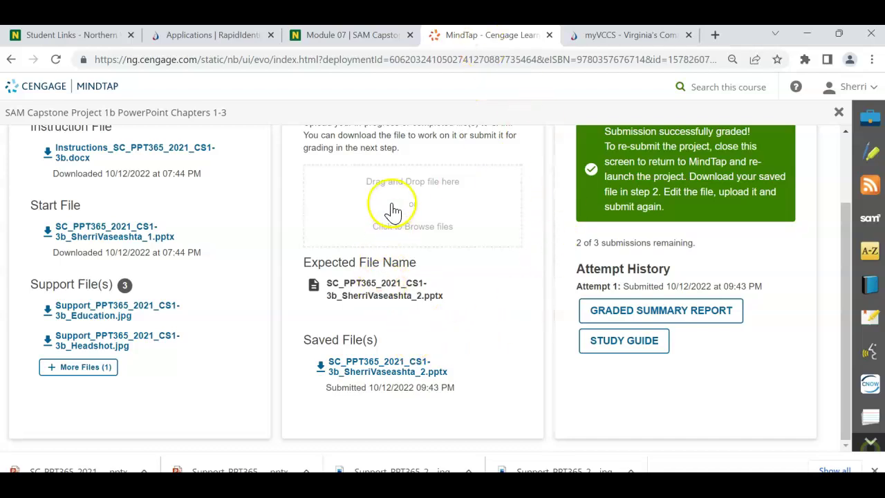
{"action": "scroll", "coordinate": [481, 221], "scroll_direction": "up", "scroll_amount": 2}
{"action": "scroll", "coordinate": [486, 259], "scroll_direction": "down", "scroll_amount": 2}
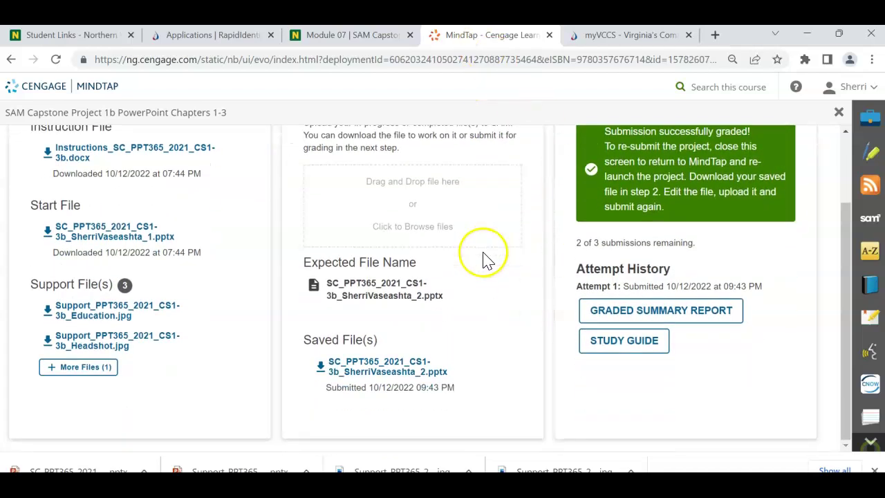
{"action": "left_click", "coordinate": [377, 367]}
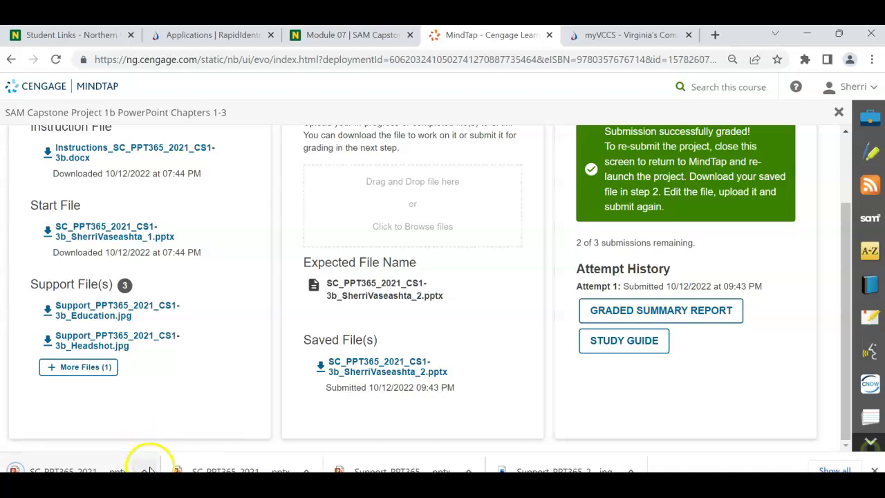
- Close the open PowerPoint windows: the working SC_PPT365_2021_CS1-3b presentation, Support_PPT365_2021_CS1-3b_NewSlides.pptx and the graded report
{"action": "mouse_move", "coordinate": [450, 484]}
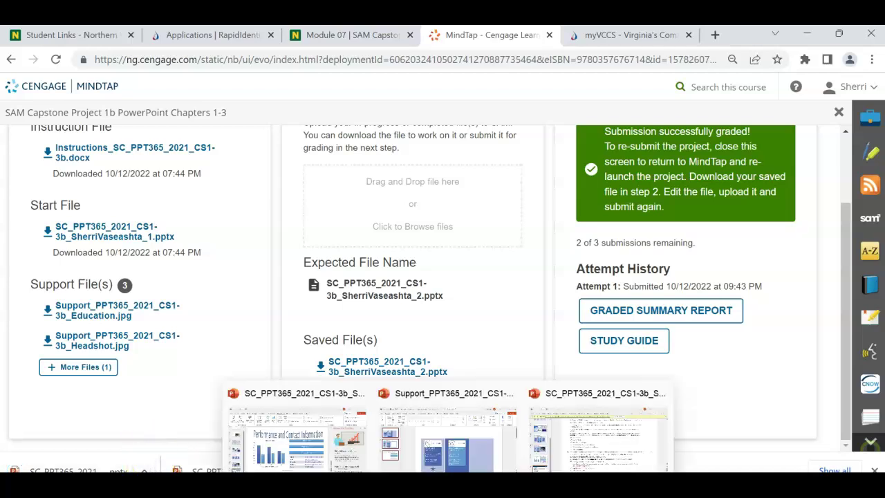
{"action": "mouse_move", "coordinate": [513, 401]}
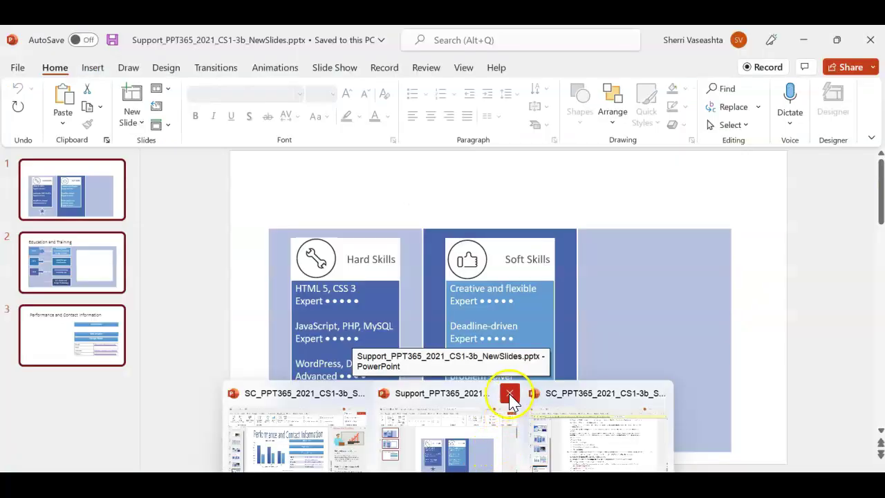
{"action": "left_click", "coordinate": [358, 392]}
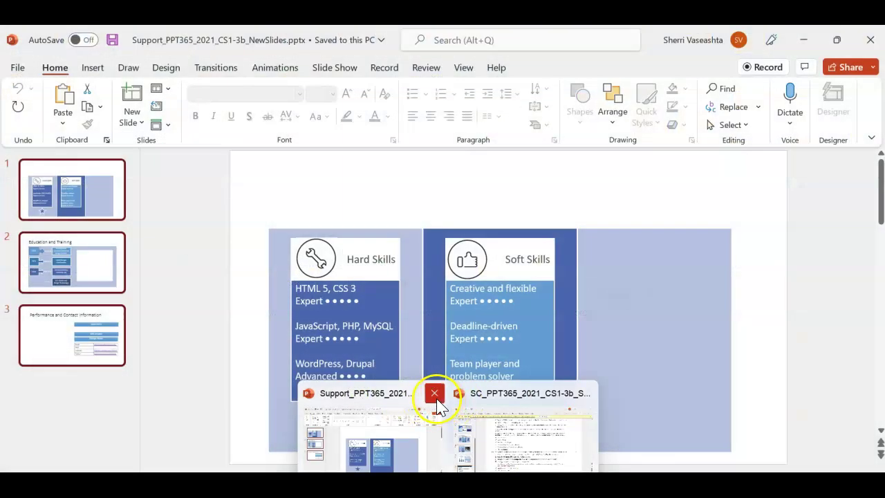
{"action": "left_click", "coordinate": [434, 393]}
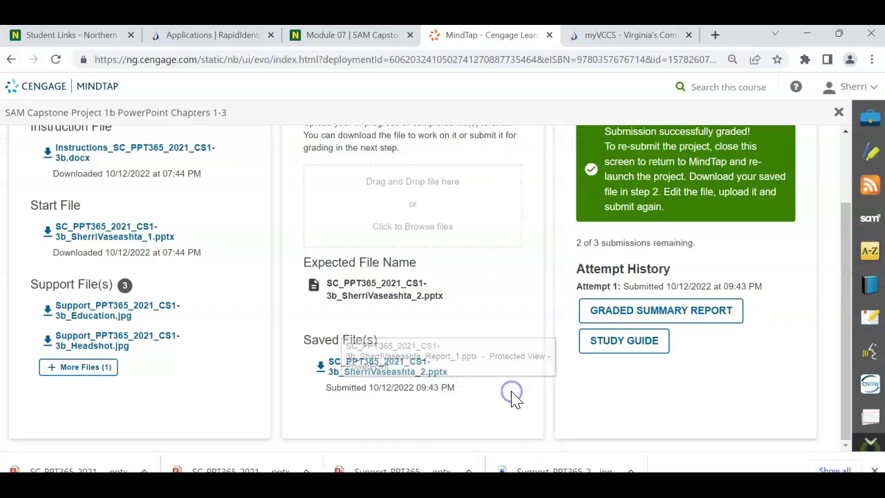
- Open the newly downloaded SC_PPT365_2021_CS1-3b presentation ending in _2 in PowerPoint and enable editing
{"action": "mouse_move", "coordinate": [263, 484]}
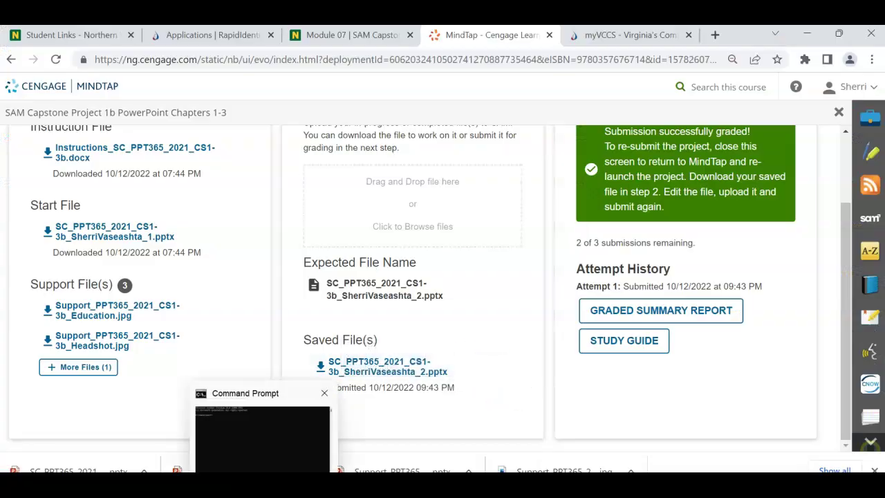
{"action": "left_click", "coordinate": [144, 471]}
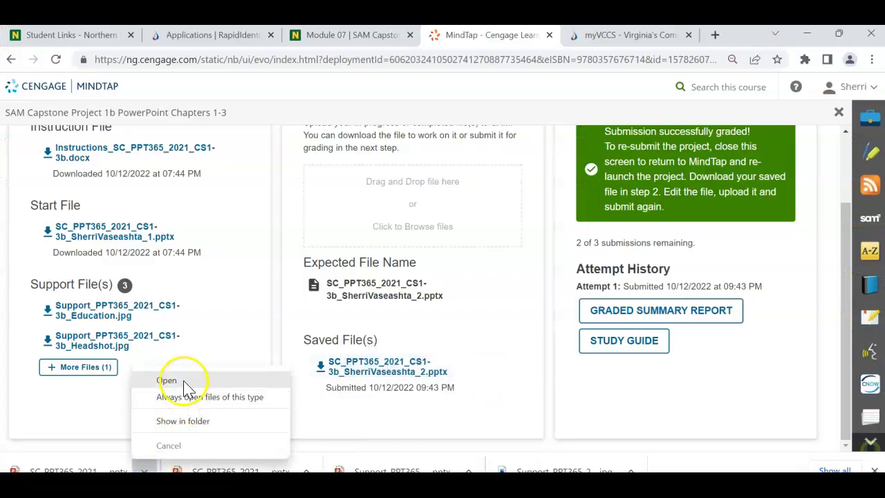
{"action": "left_click", "coordinate": [181, 382]}
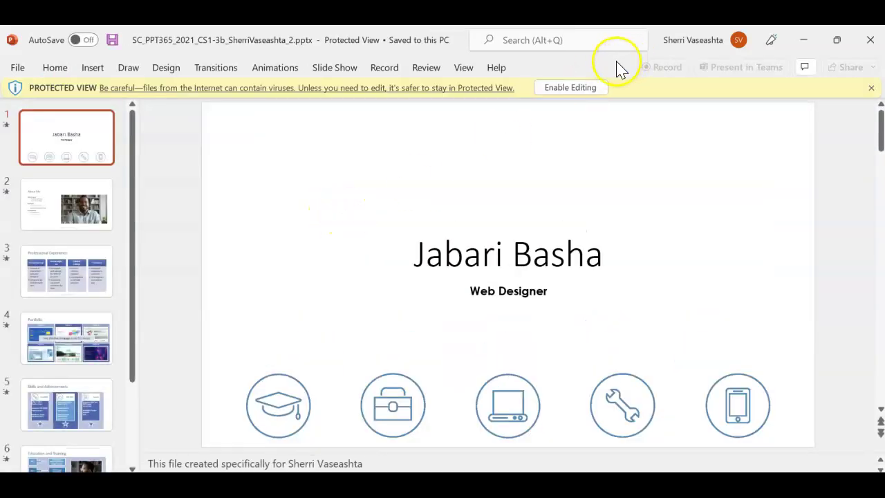
{"action": "left_click", "coordinate": [570, 88]}
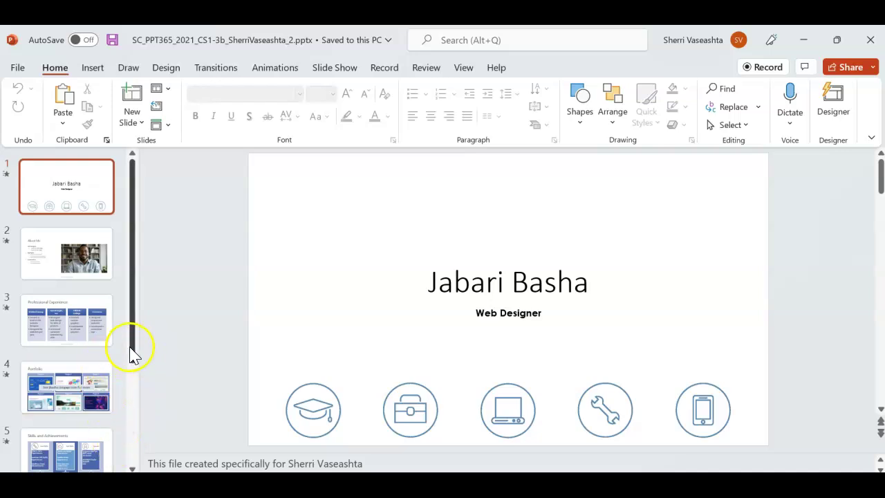
- Go to Slide 6, Education and Training, and select the photo of the man beside the timeline
{"action": "left_click_drag", "start_coordinate": [130, 336], "coordinate": [143, 424]}
{"action": "left_click", "coordinate": [58, 373]}
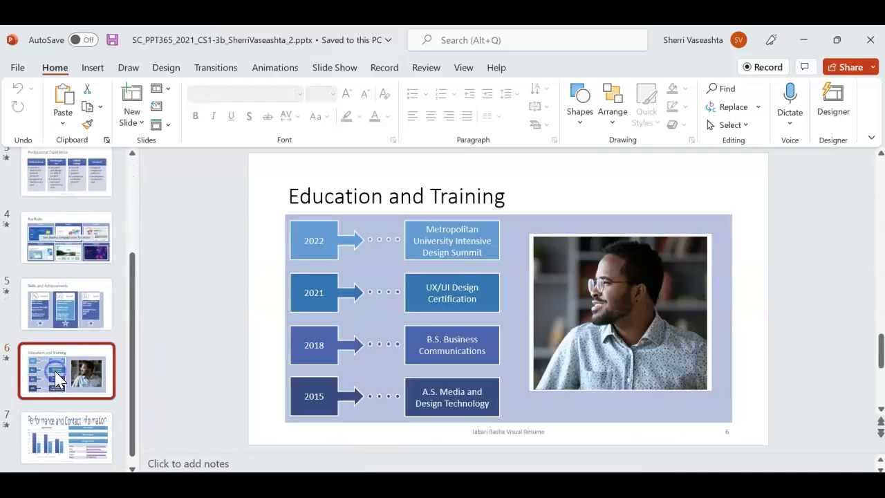
{"action": "left_click", "coordinate": [596, 289]}
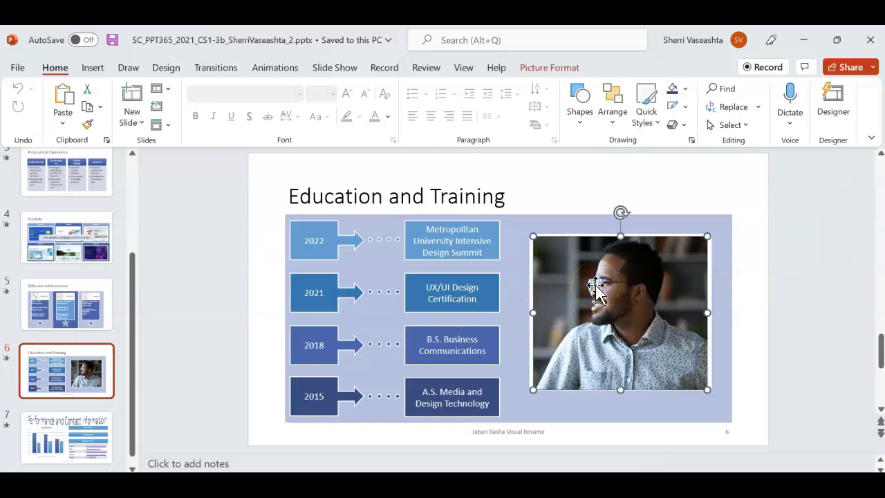